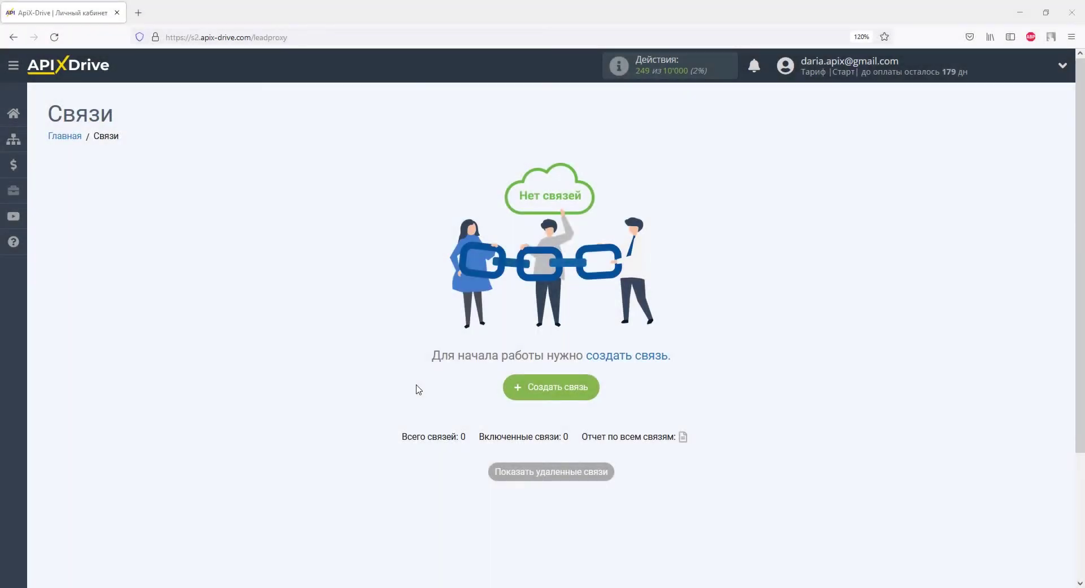
# Step: Create a new connection and choose PrivatBank (физ. лица) as its data source system
pyautogui.click(527, 389)
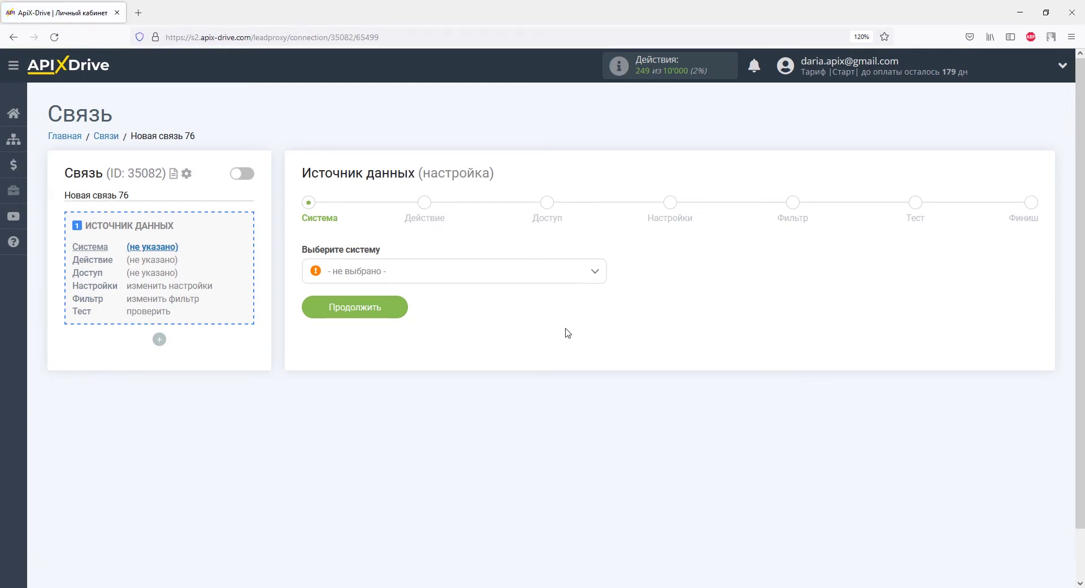
pyautogui.click(596, 276)
pyautogui.moveTo(598, 290); pyautogui.dragTo(603, 392)
pyautogui.click(424, 313)
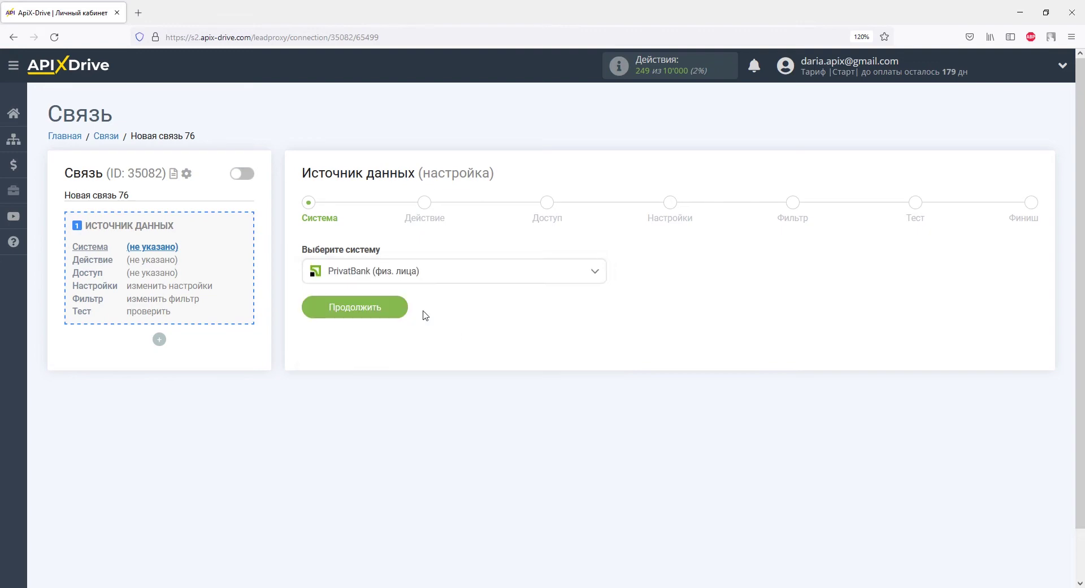
pyautogui.click(395, 313)
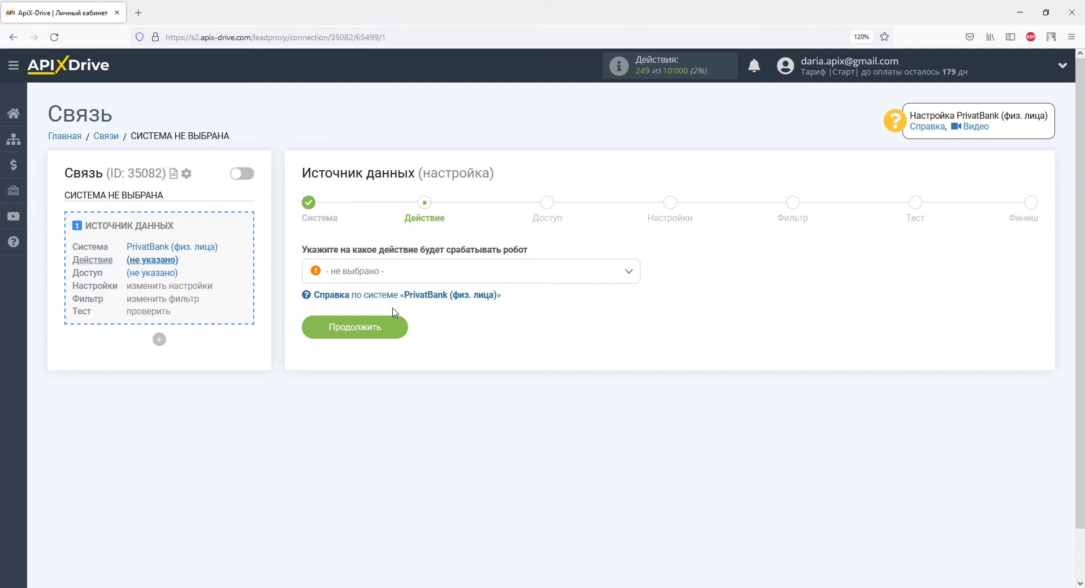
# Step: Set the data source action to «Выписка по карте» and continue to the access stage
pyautogui.click(400, 271)
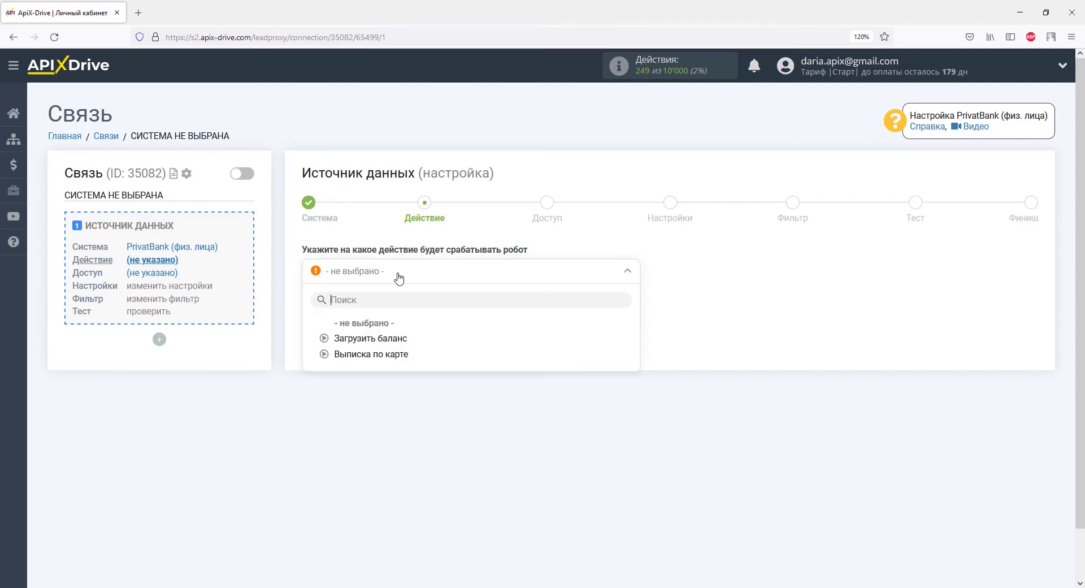
pyautogui.click(399, 354)
pyautogui.click(389, 330)
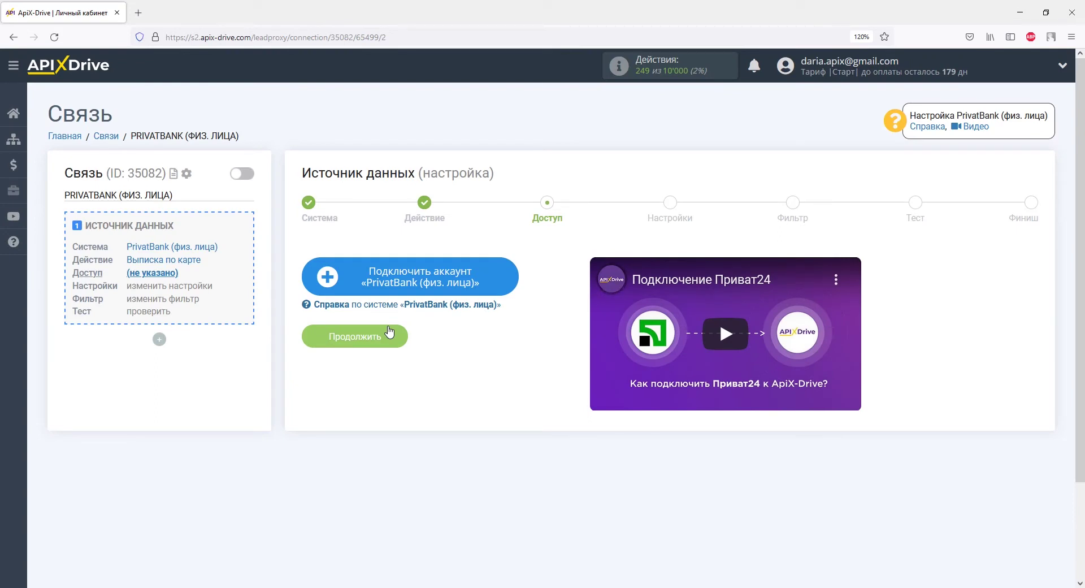
# Step: Start connecting a PrivatBank (физ. лица) account and copy the IP address given in the integration settings
pyautogui.click(356, 272)
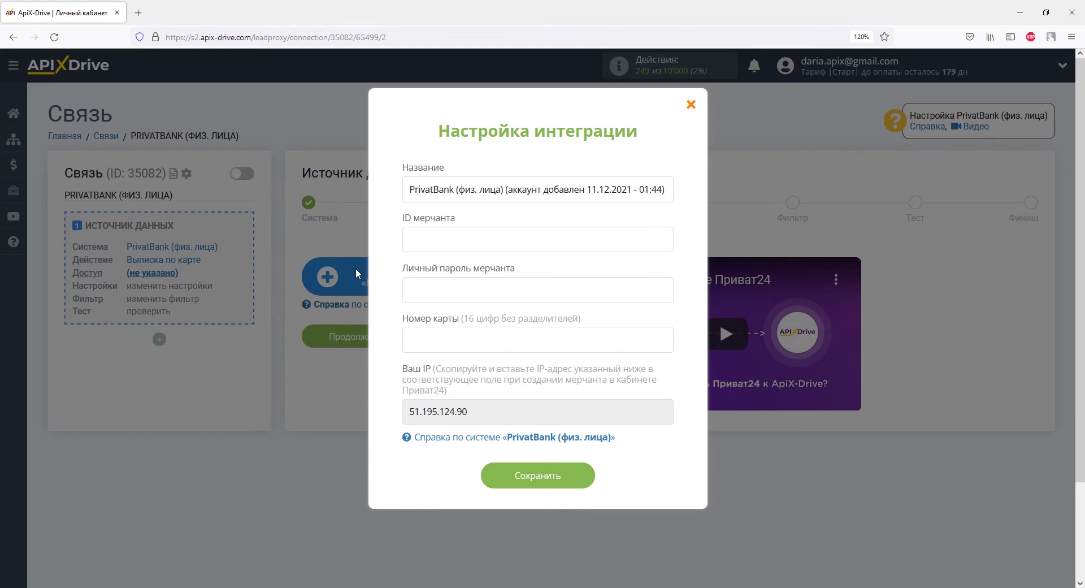
pyautogui.moveTo(472, 411); pyautogui.dragTo(409, 412)
pyautogui.rightClick(410, 411)
pyautogui.click(421, 277)
# Step: Switch to Privat24 and register a new merchant with IP 51.195.124.90, keeping all available operations enabled
pyautogui.hotkey('alt', 'Tab')
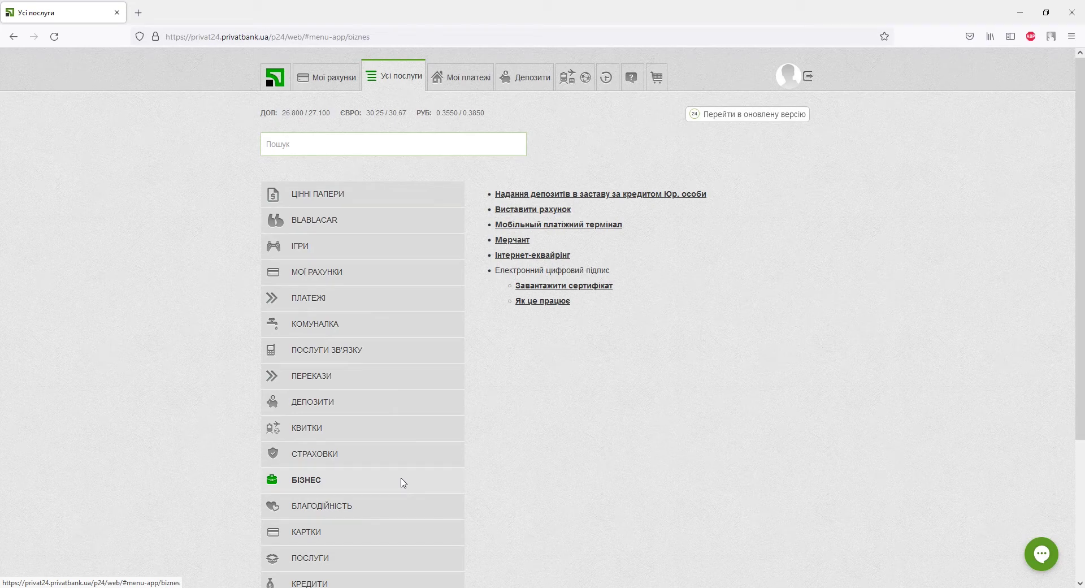
pyautogui.click(499, 242)
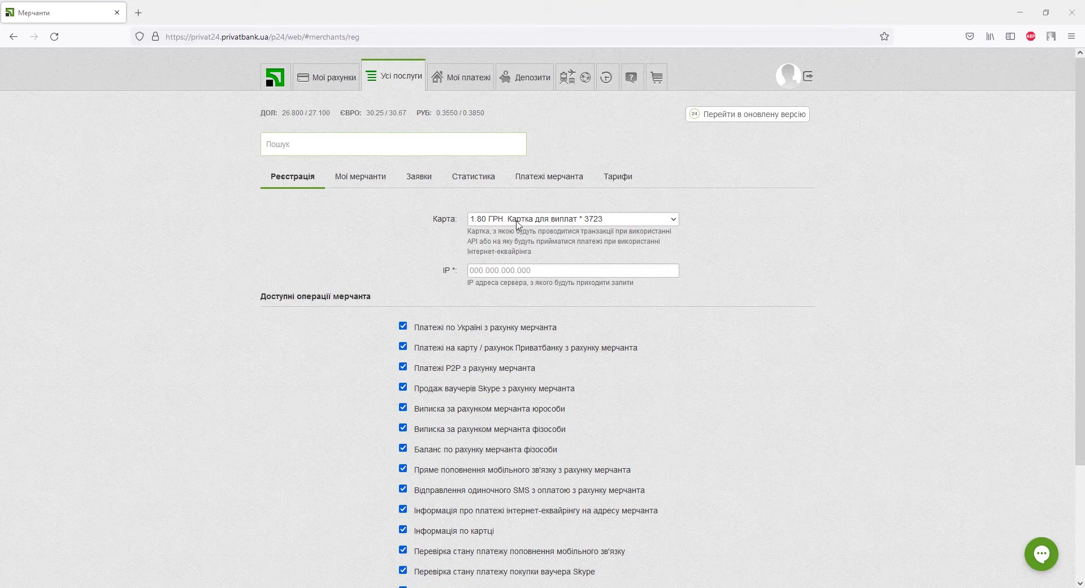
pyautogui.click(551, 270)
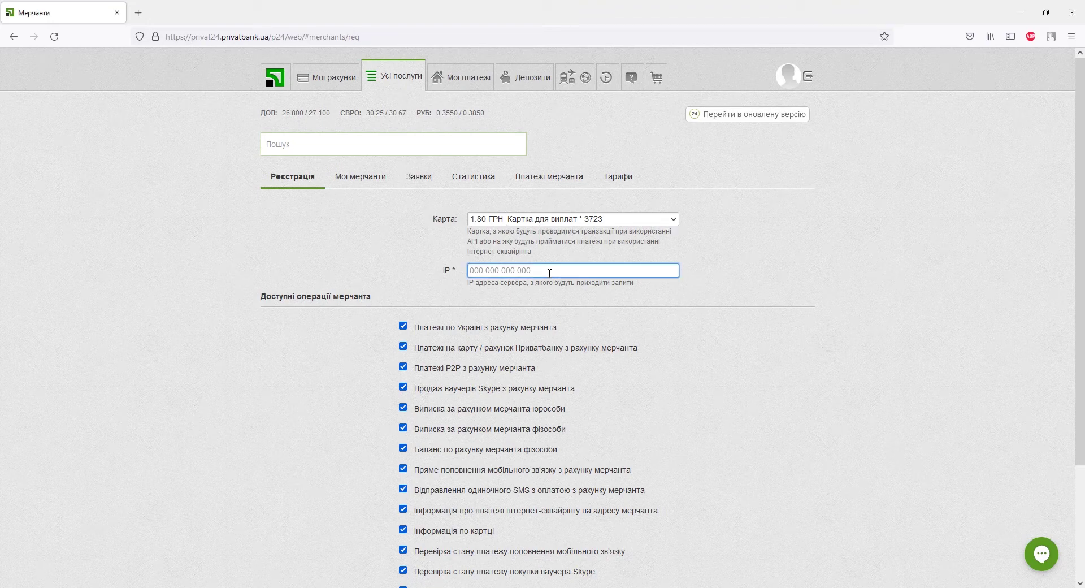
pyautogui.rightClick(549, 273)
pyautogui.click(574, 357)
pyautogui.scroll(-3, 573, 362)
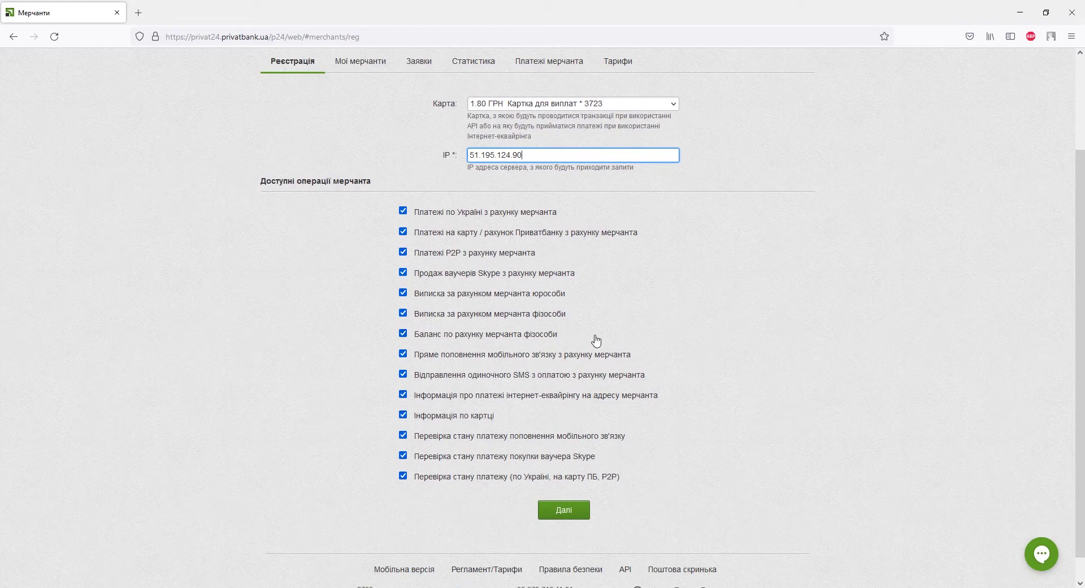
pyautogui.click(577, 507)
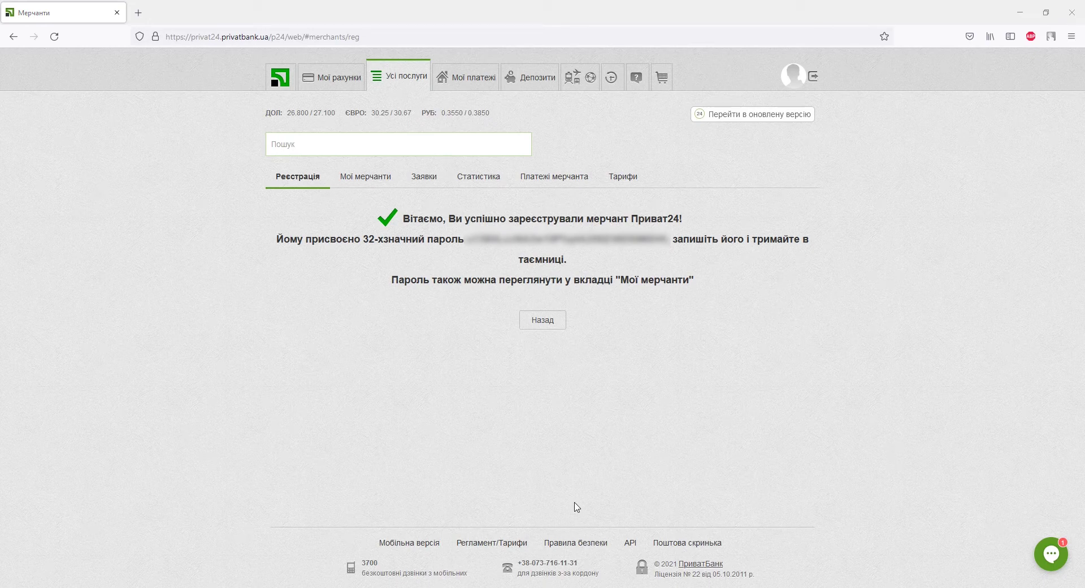
# Step: Copy the new merchant's password from Privat24 into the personal merchant password field of the ApiX-Drive integration settings
pyautogui.moveTo(466, 238); pyautogui.dragTo(666, 239)
pyautogui.rightClick(664, 239)
pyautogui.click(694, 250)
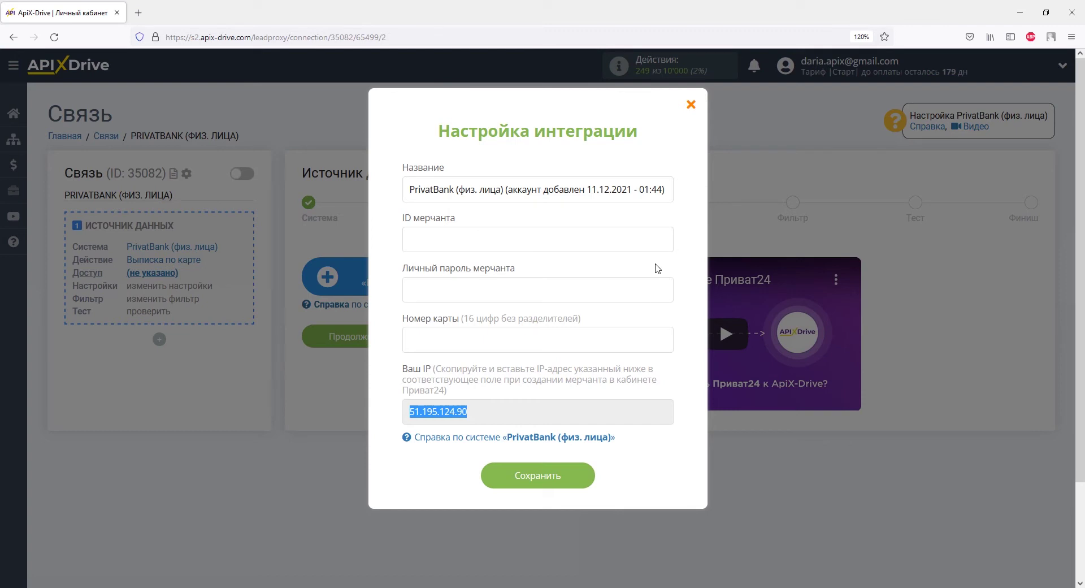
pyautogui.click(607, 286)
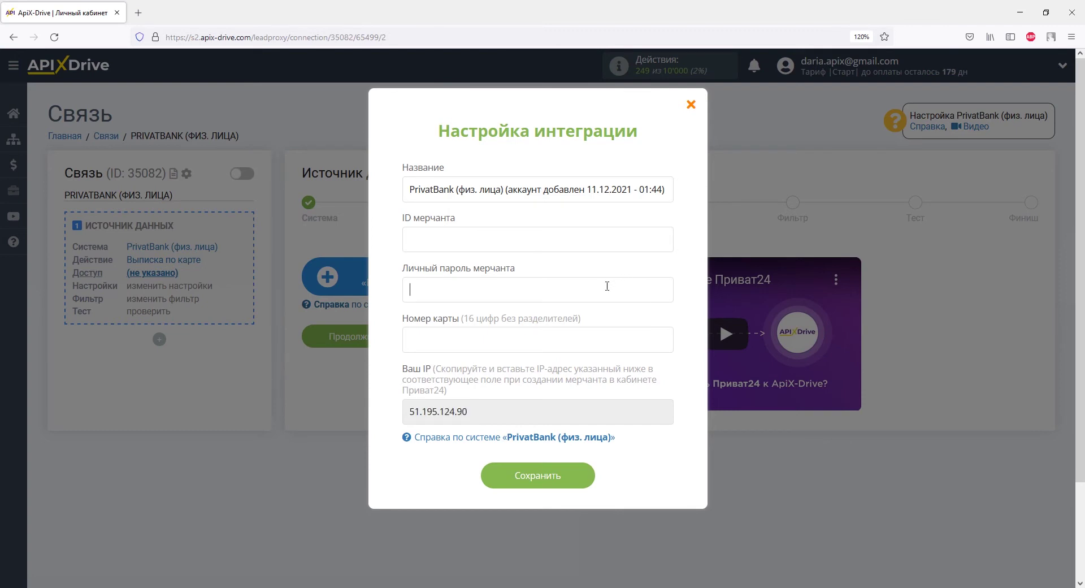
pyautogui.rightClick(607, 286)
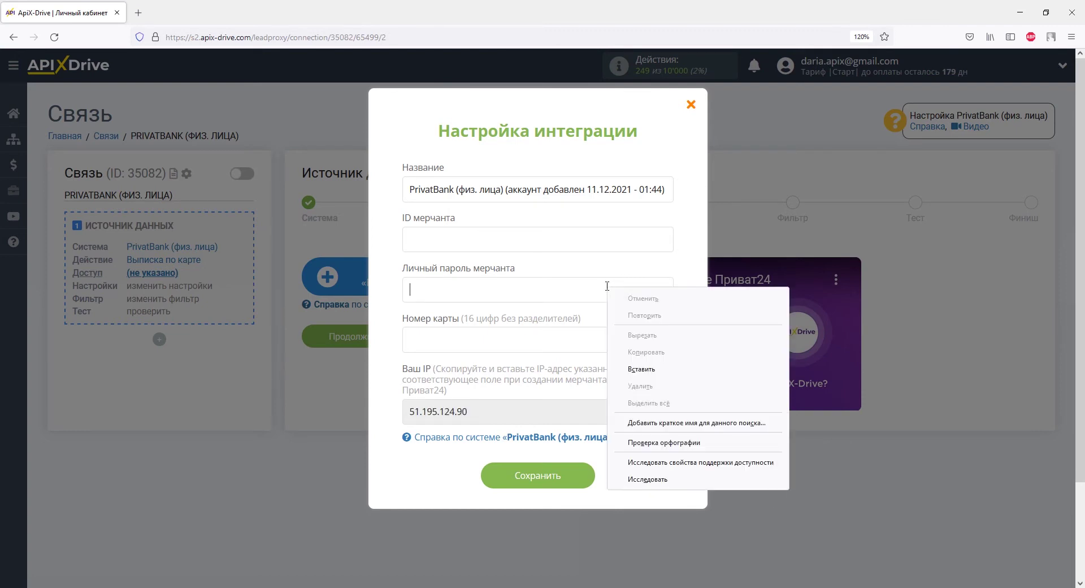
pyautogui.click(626, 365)
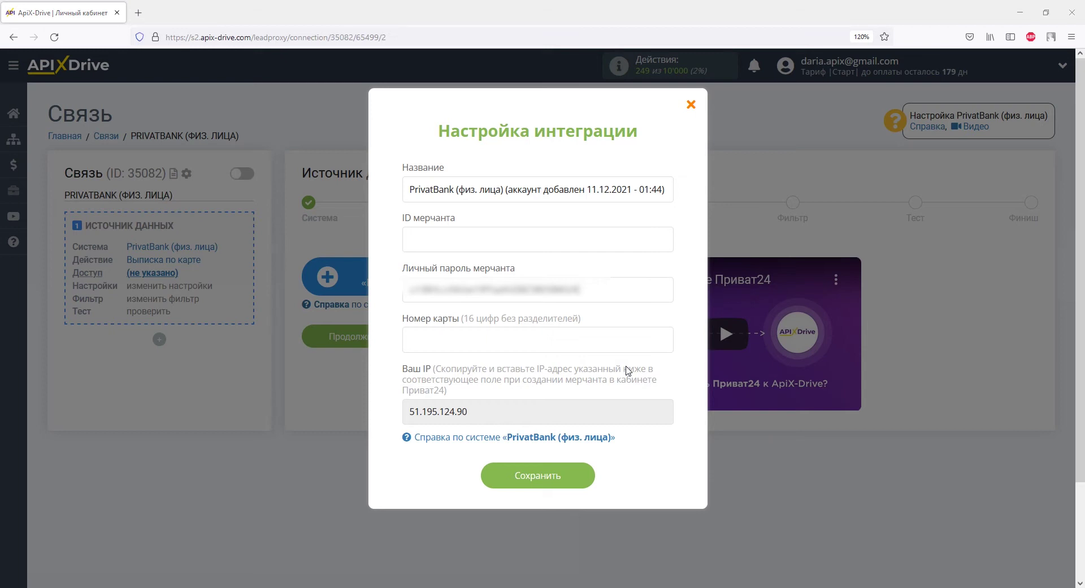
# Step: Copy the merchant ID from the Privat24 merchant list into the merchant ID field of the ApiX-Drive integration settings
pyautogui.hotkey('alt', 'Tab')
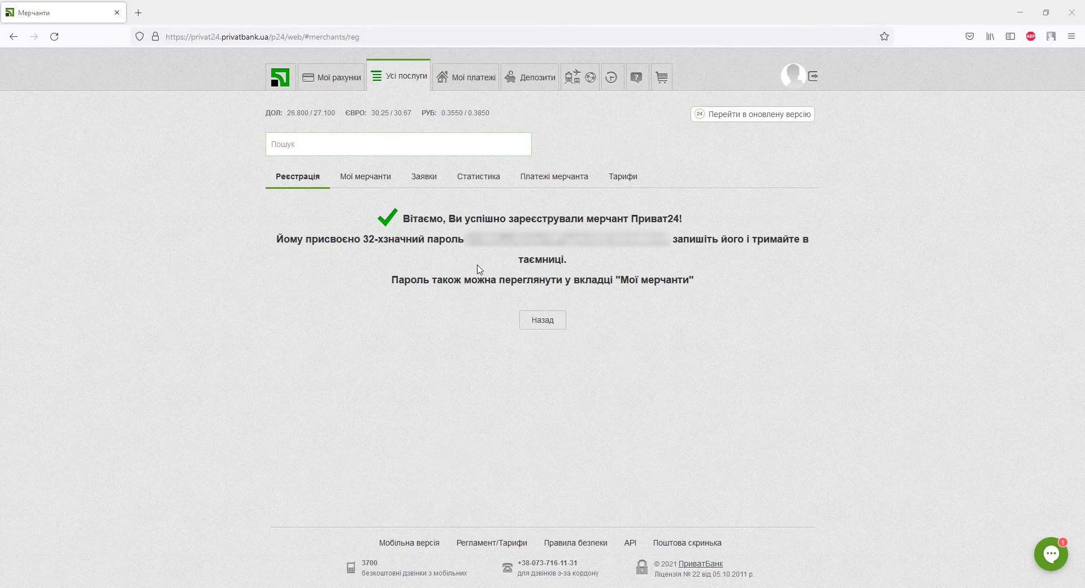
pyautogui.click(364, 178)
pyautogui.moveTo(299, 232); pyautogui.dragTo(271, 228)
pyautogui.rightClick(271, 229)
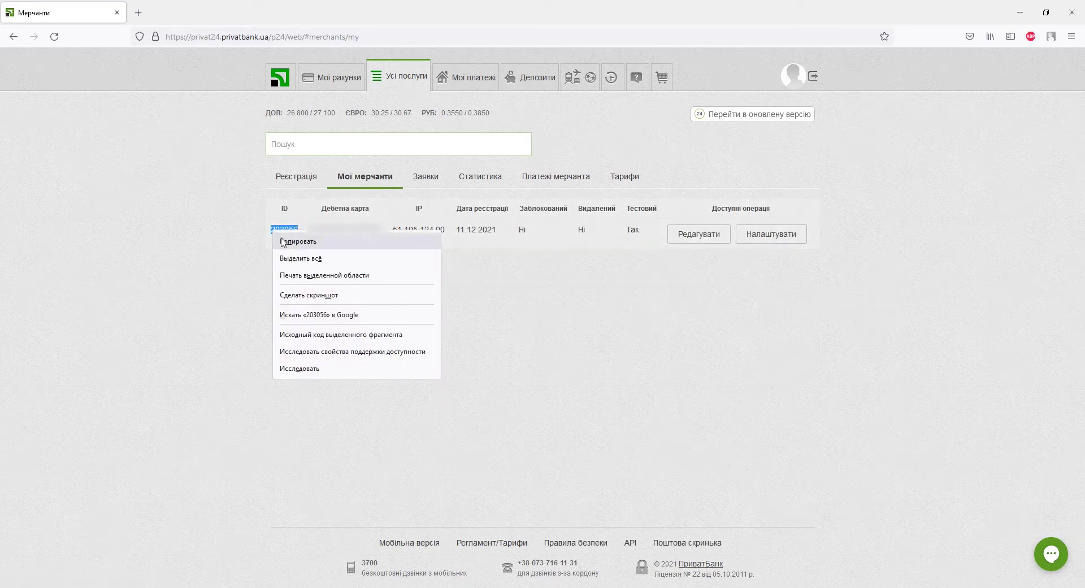
pyautogui.click(281, 239)
pyautogui.hotkey('alt', 'Tab')
pyautogui.rightClick(408, 245)
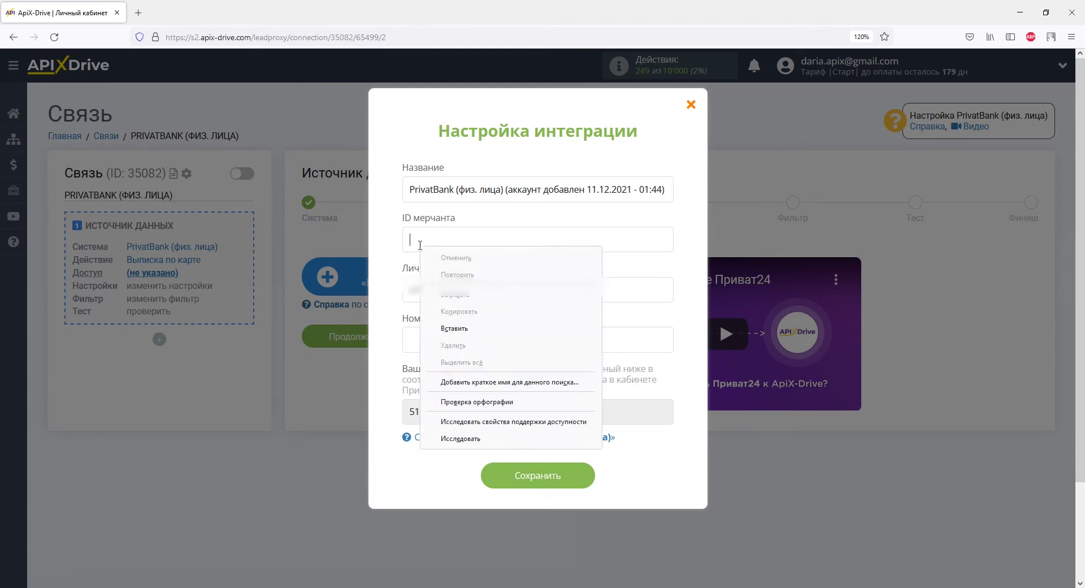
pyautogui.click(455, 332)
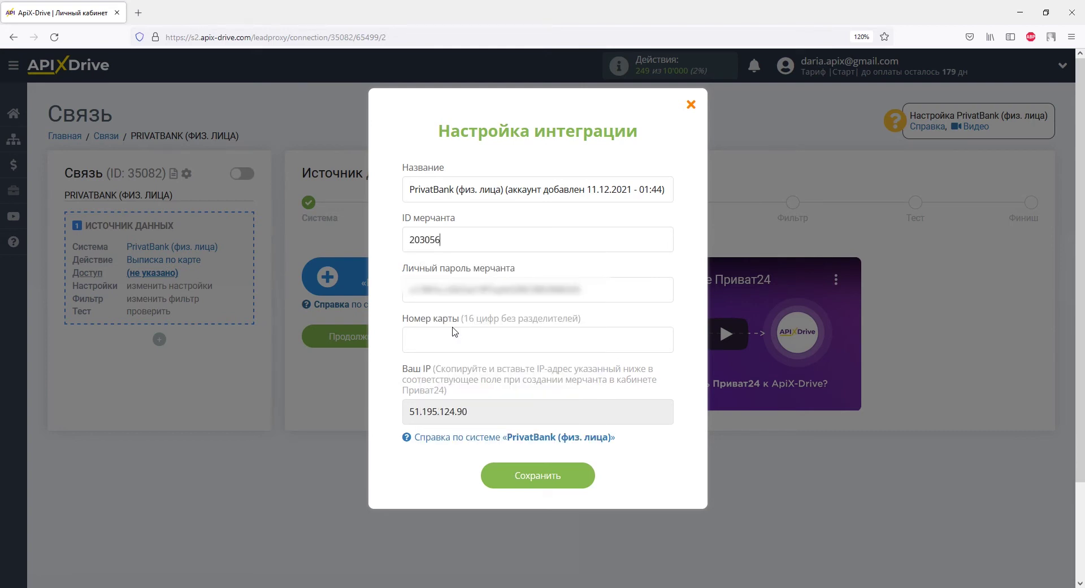
# Step: Copy the merchant's debit card number from Privat24 into the ApiX-Drive card number field and save the integration
pyautogui.hotkey('alt', 'Tab')
pyautogui.moveTo(308, 230); pyautogui.dragTo(377, 229)
pyautogui.rightClick(381, 236)
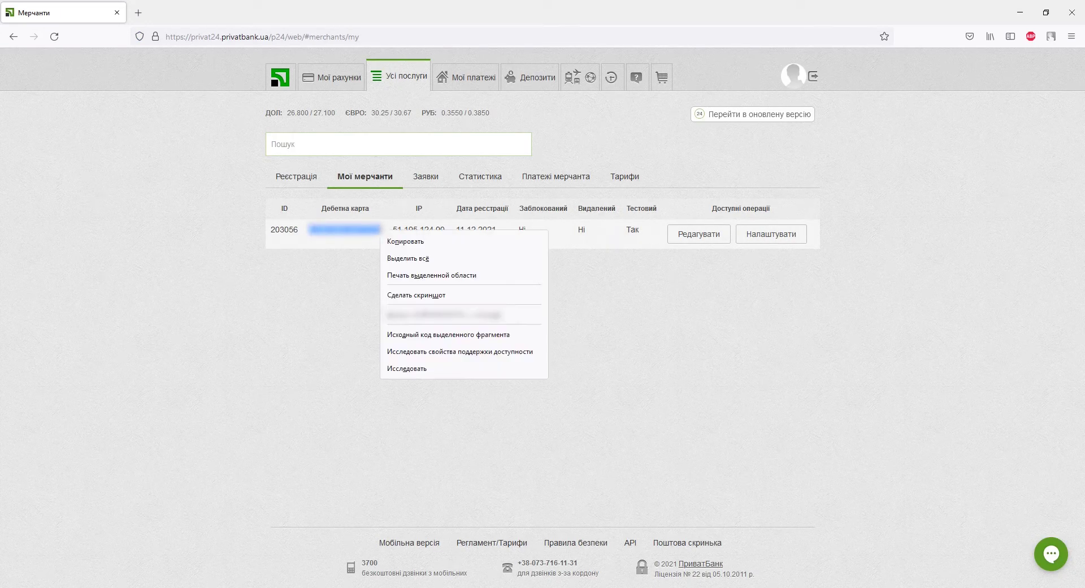
pyautogui.click(392, 240)
pyautogui.hotkey('alt', 'Tab')
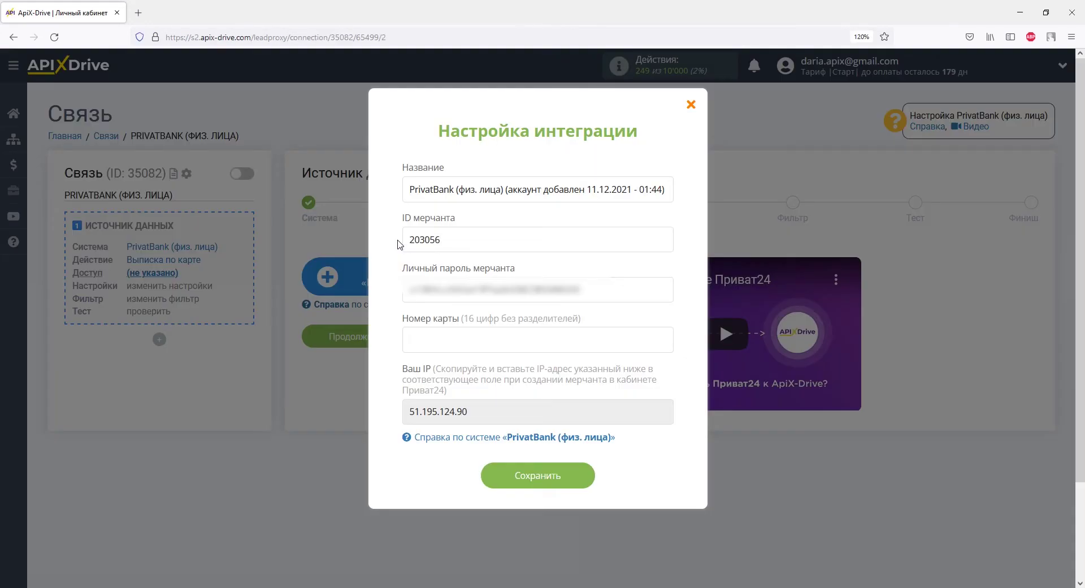
pyautogui.rightClick(425, 339)
pyautogui.click(442, 417)
pyautogui.click(494, 477)
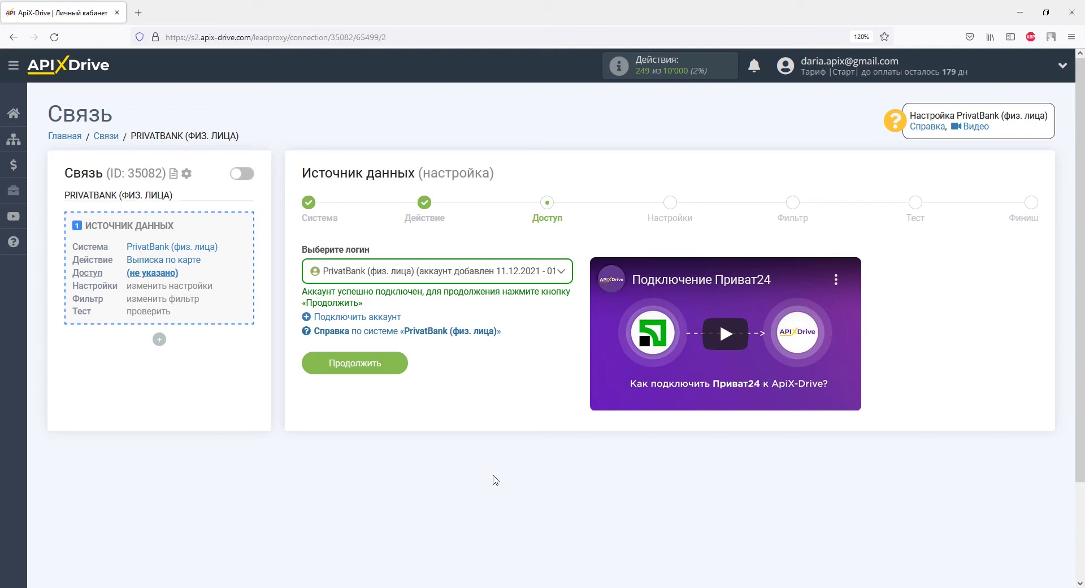
# Step: Finish the data source setup with the connected PrivatBank account, adding no filter and accepting the test data
pyautogui.click(395, 364)
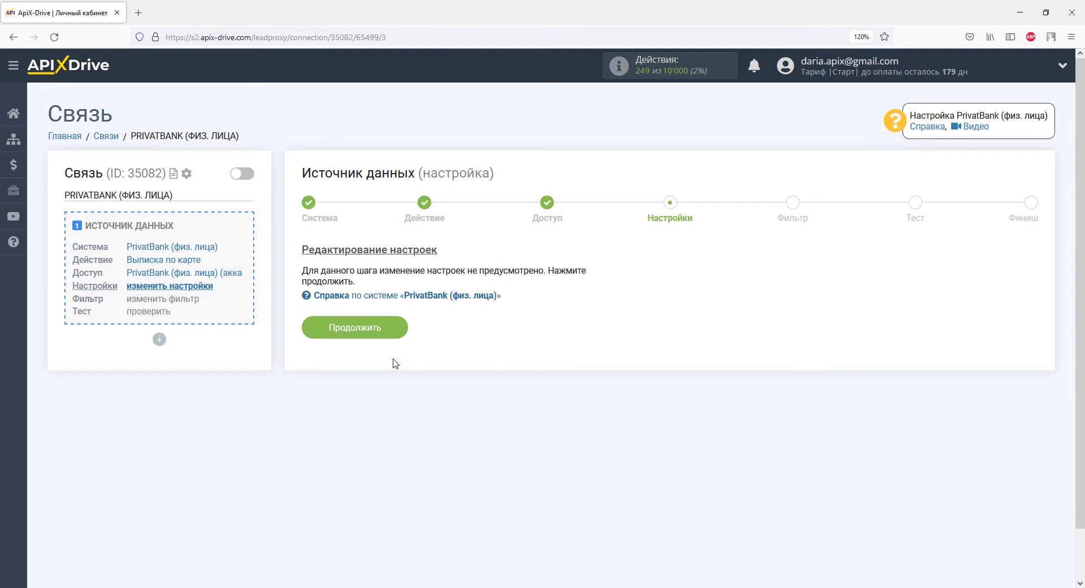
pyautogui.click(388, 327)
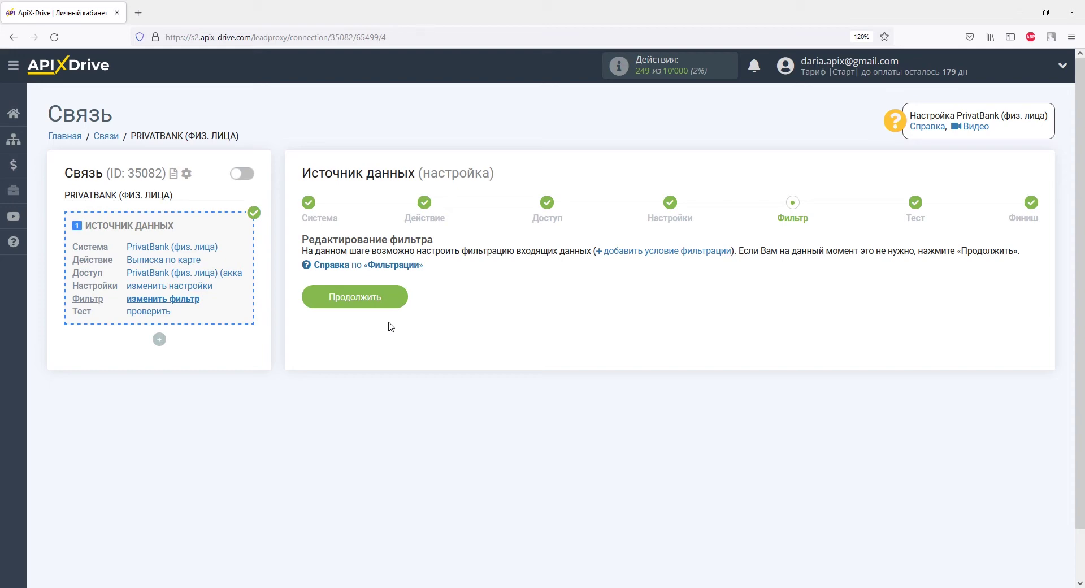
pyautogui.click(388, 298)
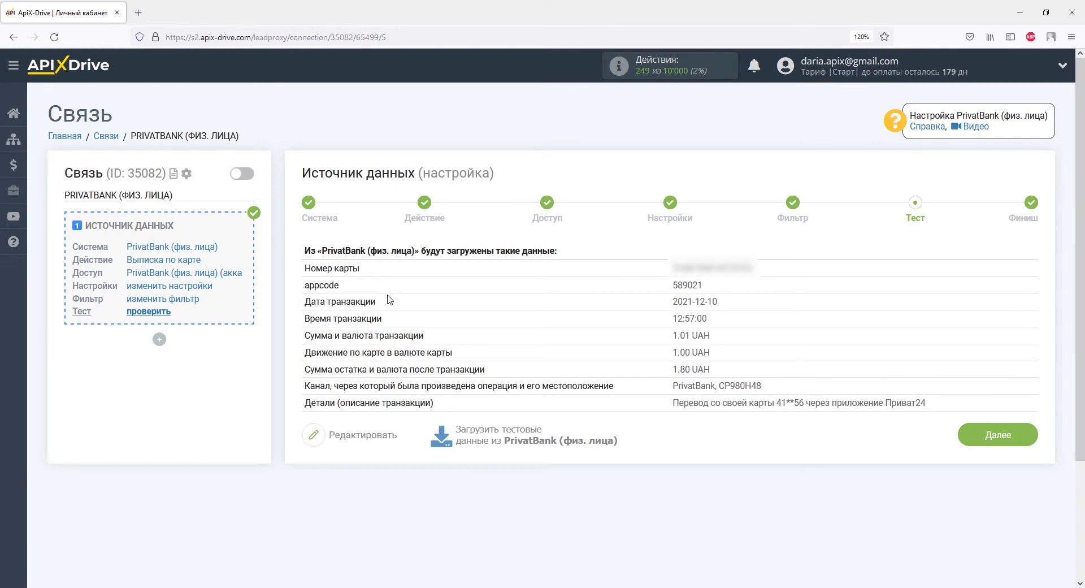
pyautogui.click(972, 433)
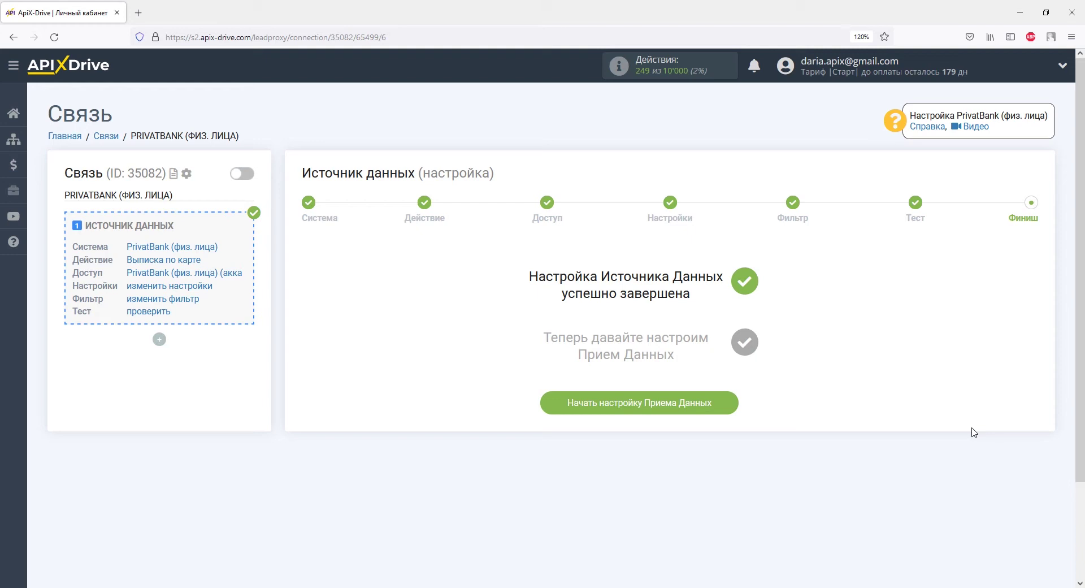
# Step: Start the data reception setup and choose Viber as the receiving system
pyautogui.click(733, 405)
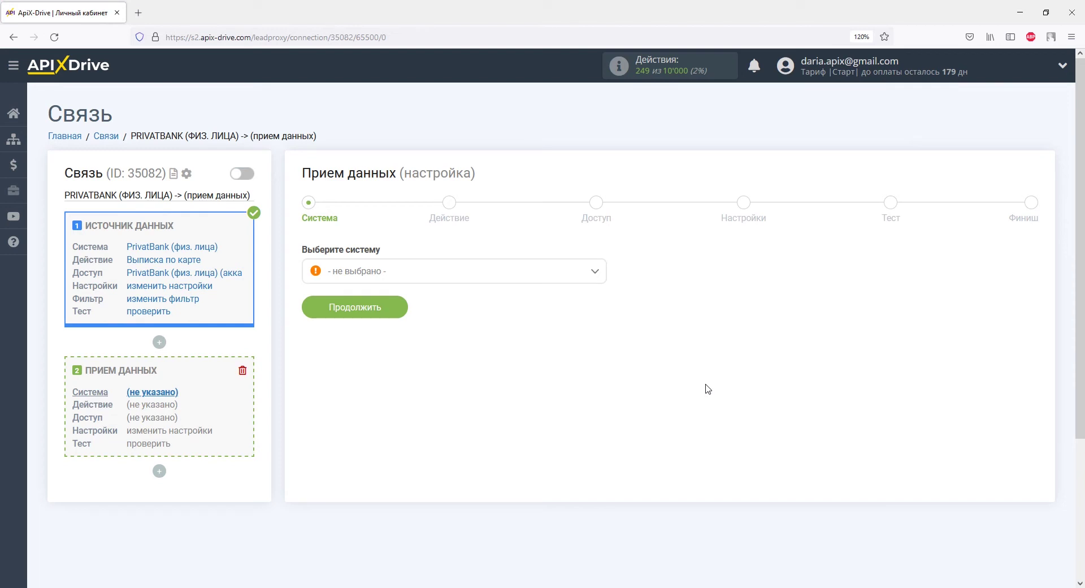
pyautogui.click(595, 273)
pyautogui.scroll(-1, 601, 305)
pyautogui.moveTo(601, 305); pyautogui.dragTo(604, 399)
pyautogui.moveTo(602, 402); pyautogui.dragTo(602, 450)
pyautogui.click(390, 405)
pyautogui.click(394, 314)
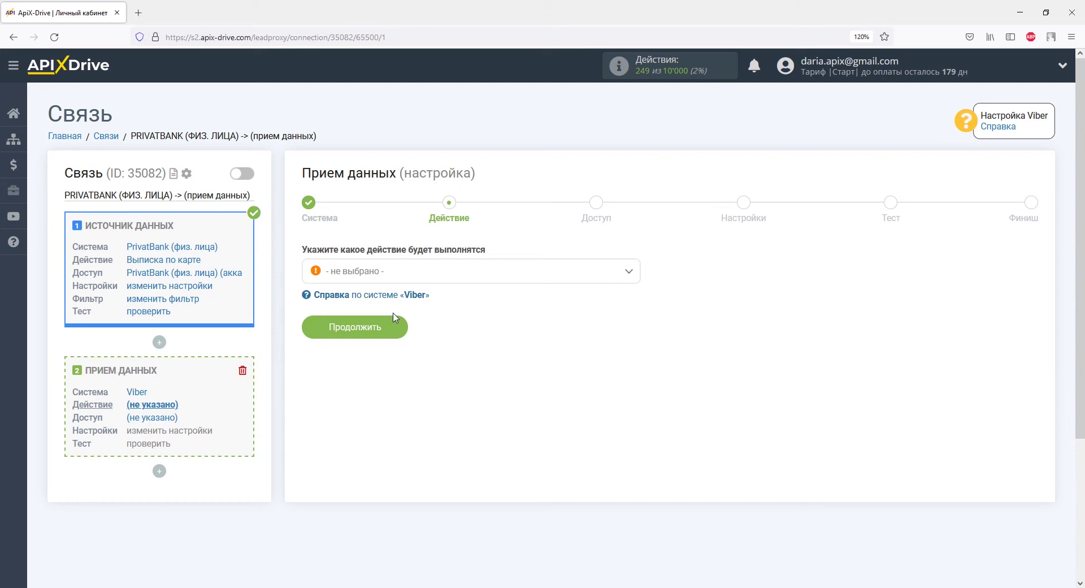
# Step: Set the Viber action to «Отправить сообщение» and continue to the access stage
pyautogui.click(391, 272)
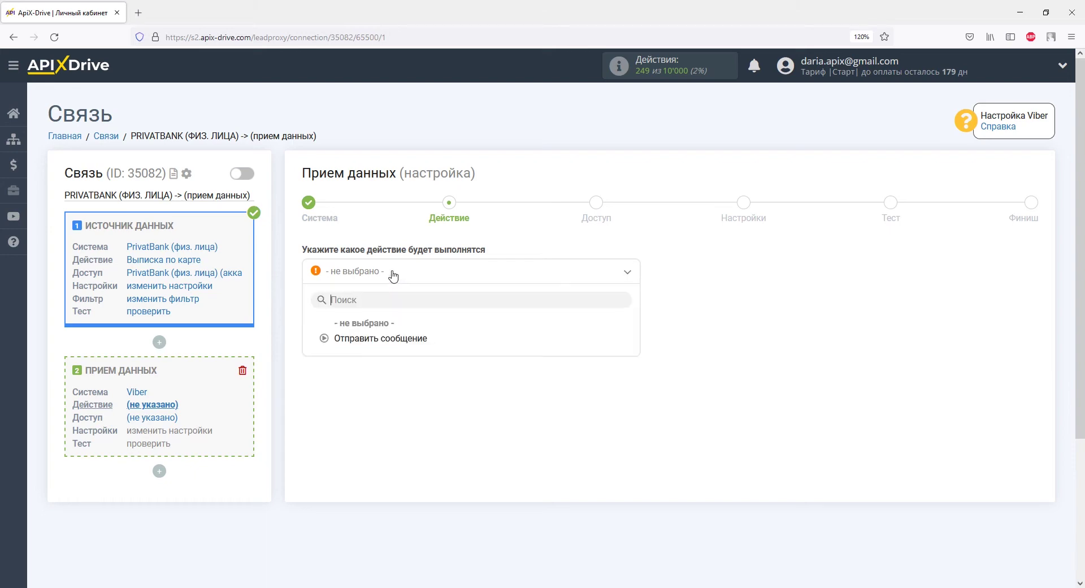
pyautogui.click(389, 338)
pyautogui.click(389, 338)
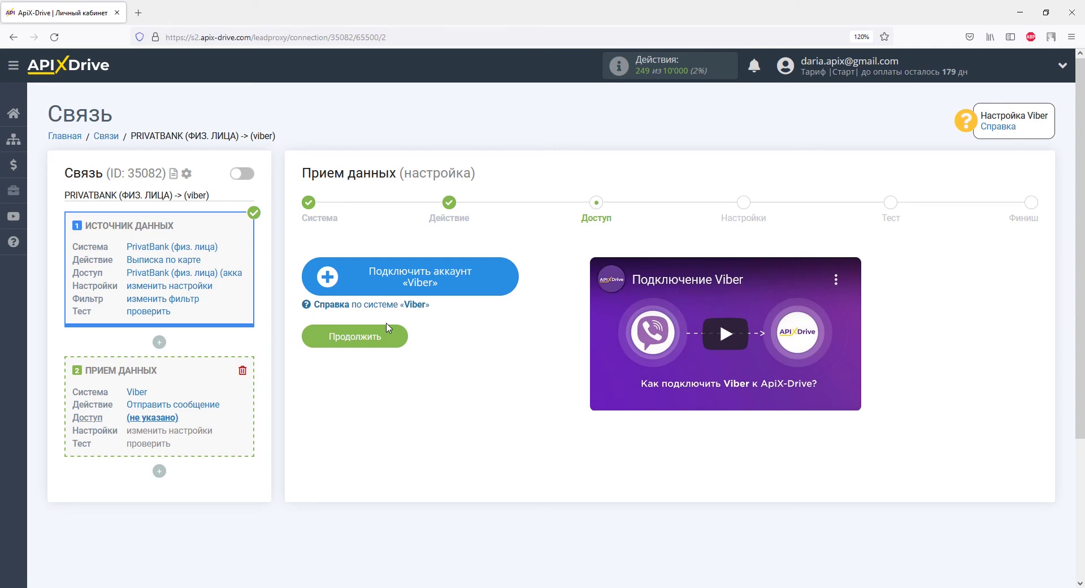
pyautogui.click(355, 271)
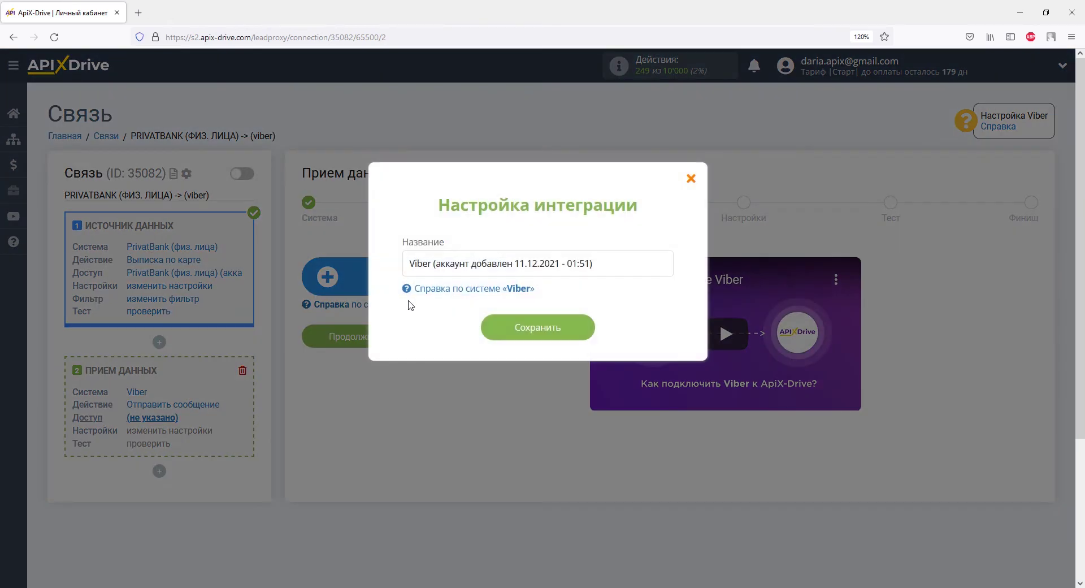
pyautogui.click(488, 326)
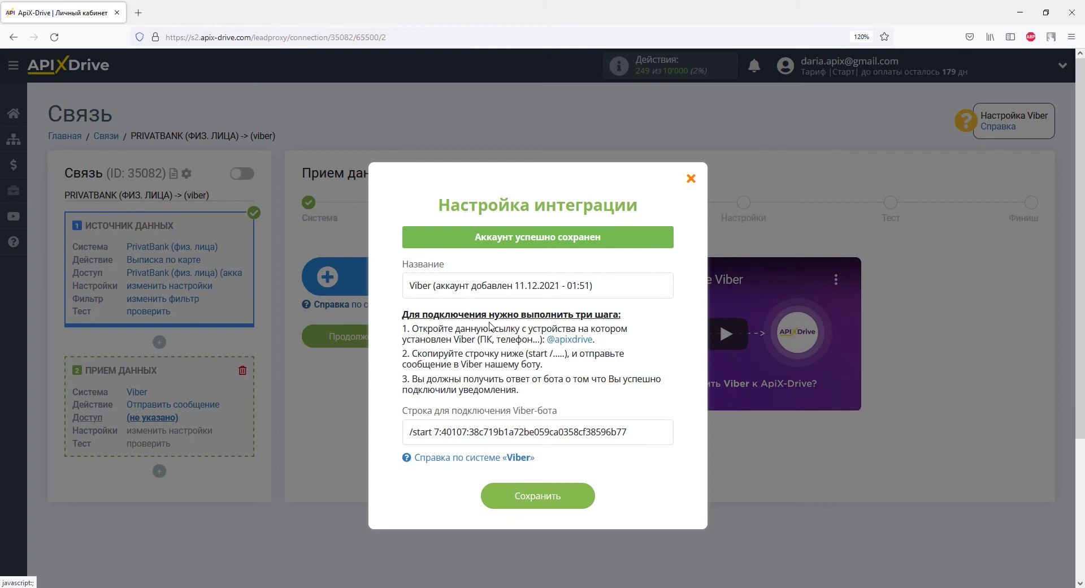
pyautogui.click(570, 339)
pyautogui.click(556, 130)
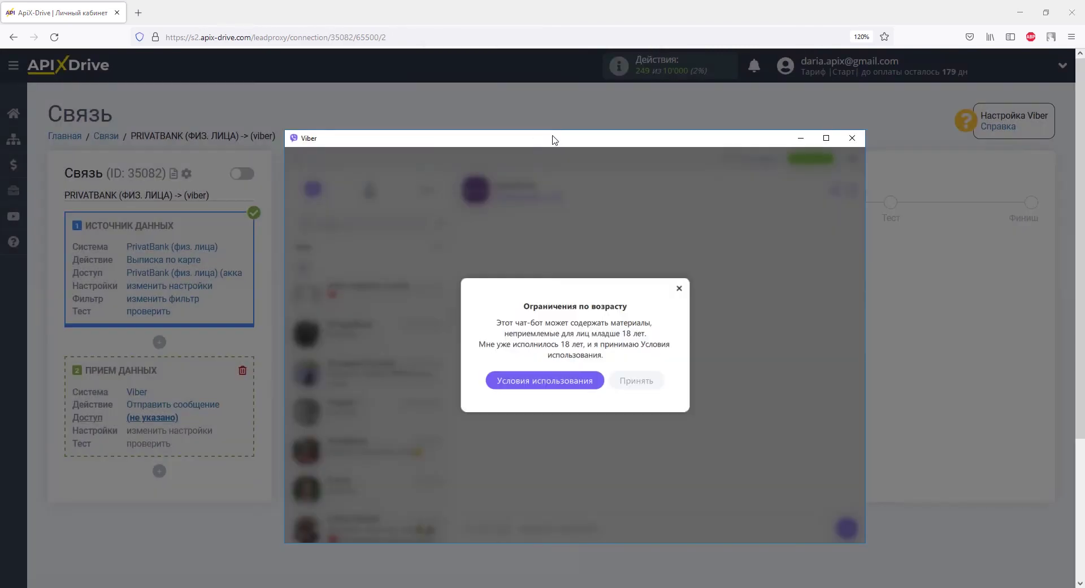
pyautogui.click(644, 383)
# Step: Copy the Viber bot connection string from the integration settings and send it to the ApixDrive bot chat in Viber
pyautogui.hotkey('alt', 'Tab')
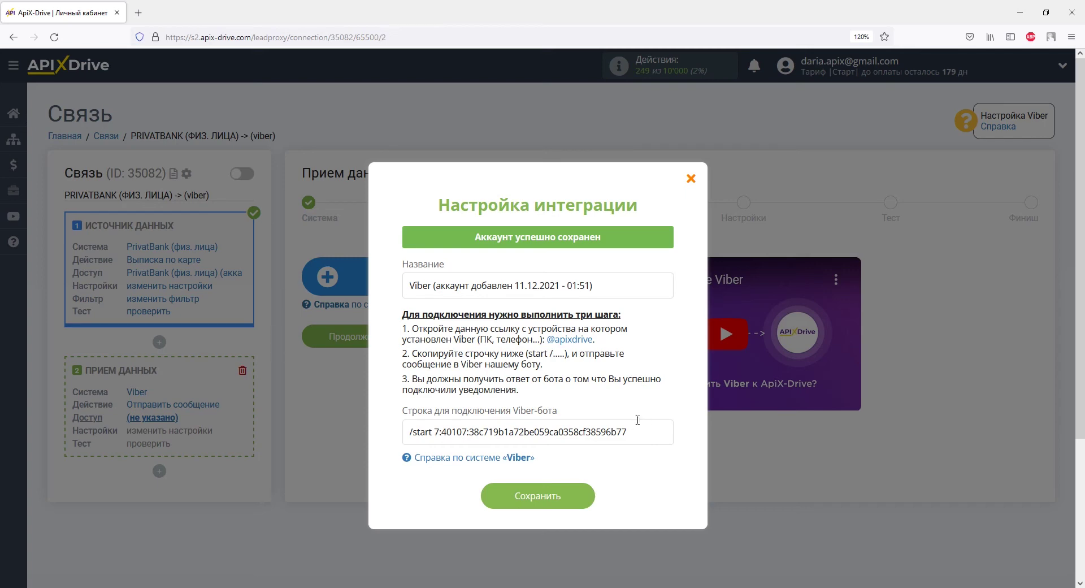
pyautogui.moveTo(628, 432); pyautogui.dragTo(412, 430)
pyautogui.rightClick(413, 431)
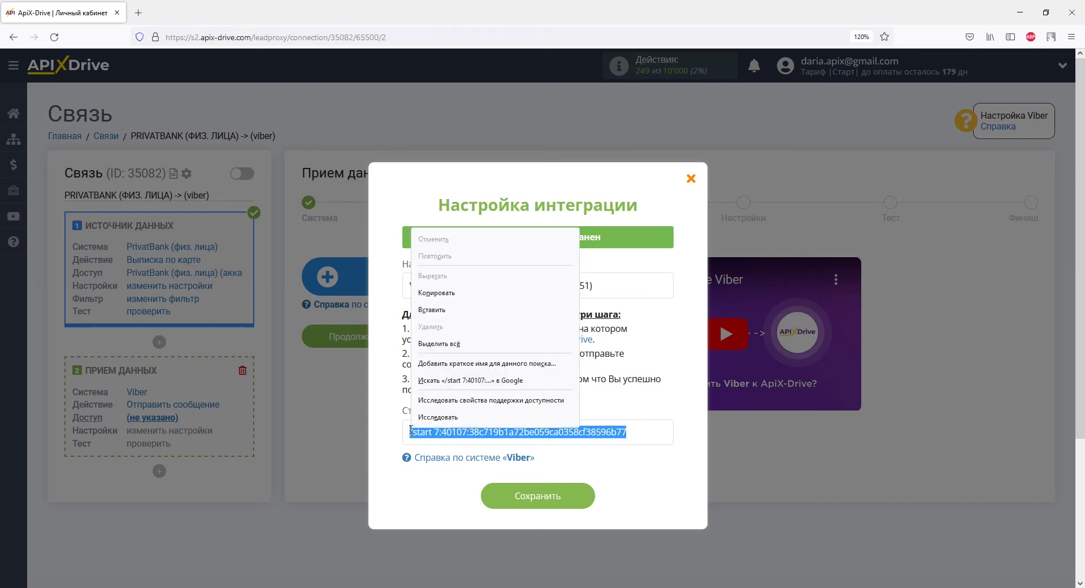
pyautogui.click(437, 293)
pyautogui.hotkey('alt', 'Tab')
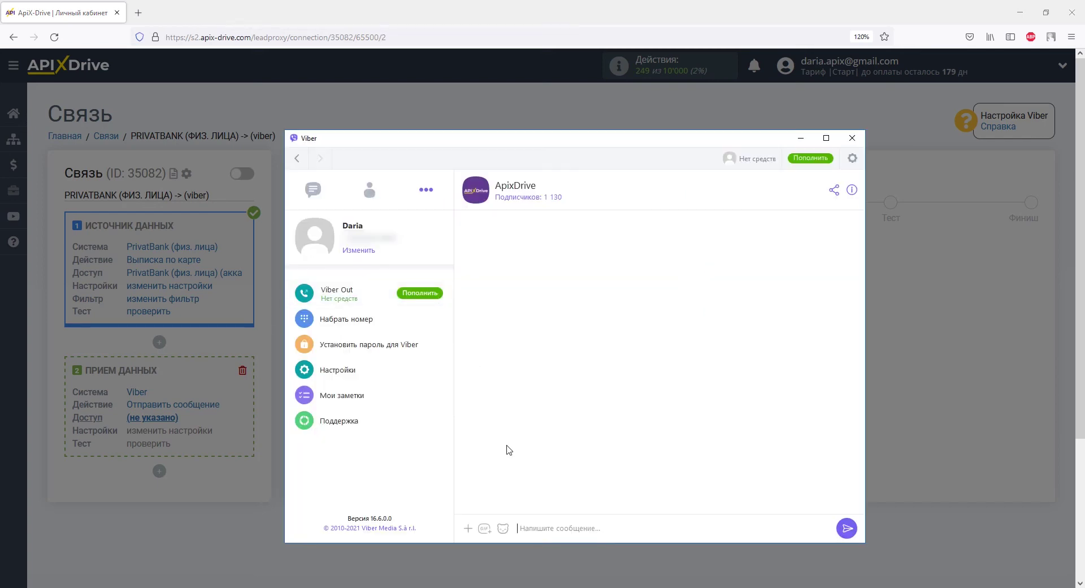
pyautogui.rightClick(533, 526)
pyautogui.click(553, 443)
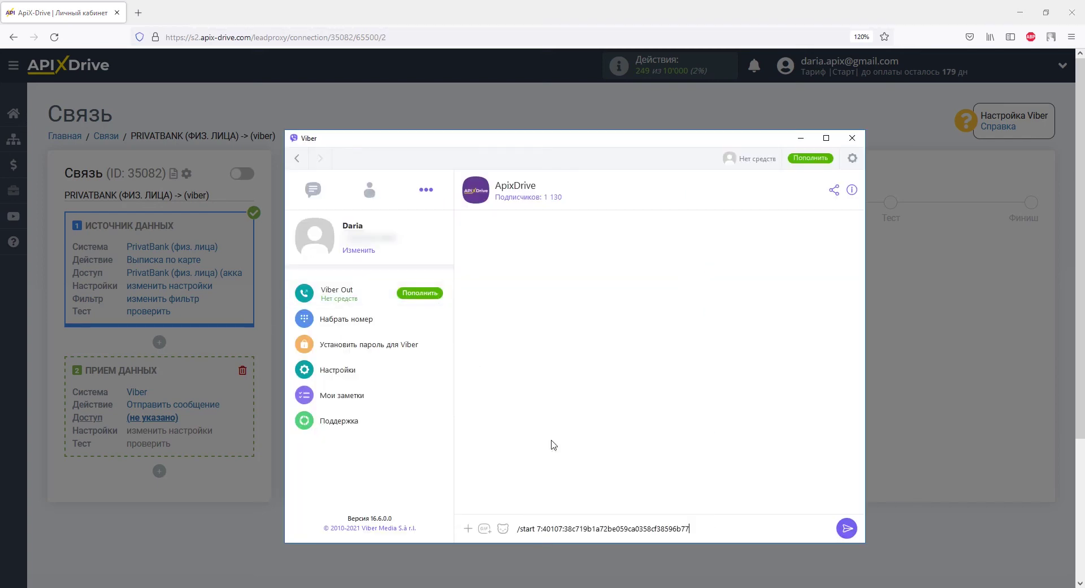
pyautogui.click(846, 528)
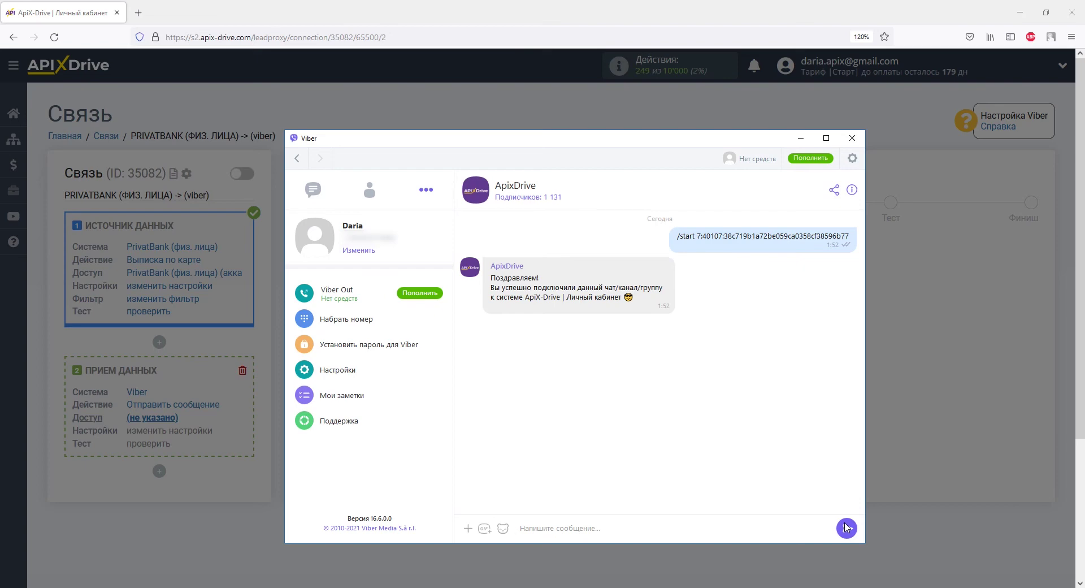
# Step: Return to ApiX-Drive, save the Viber account, close the integration settings, and continue with that account selected
pyautogui.hotkey('alt', 'Tab')
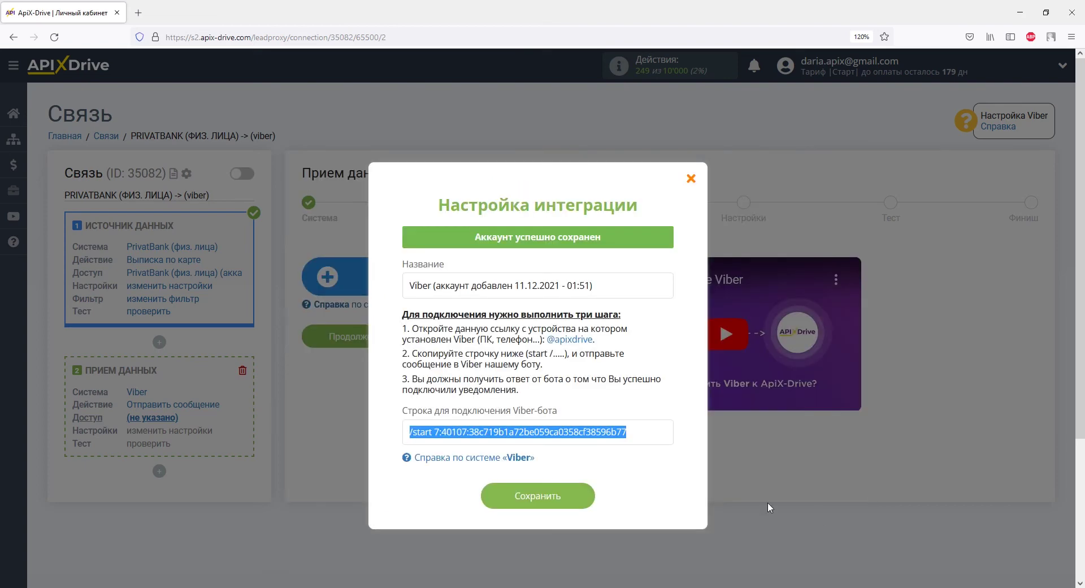
pyautogui.click(574, 499)
pyautogui.click(691, 179)
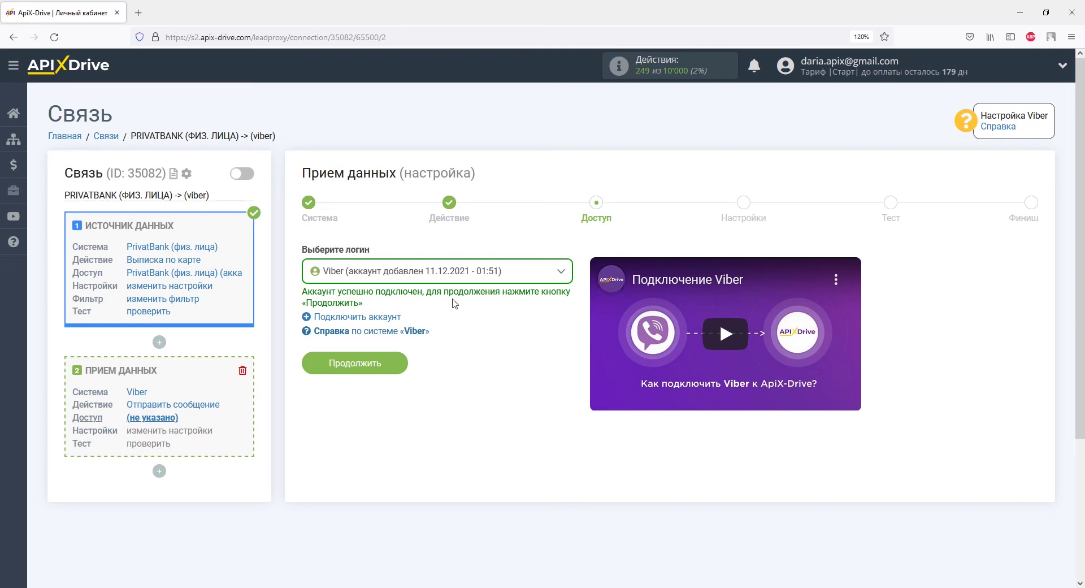
pyautogui.click(397, 362)
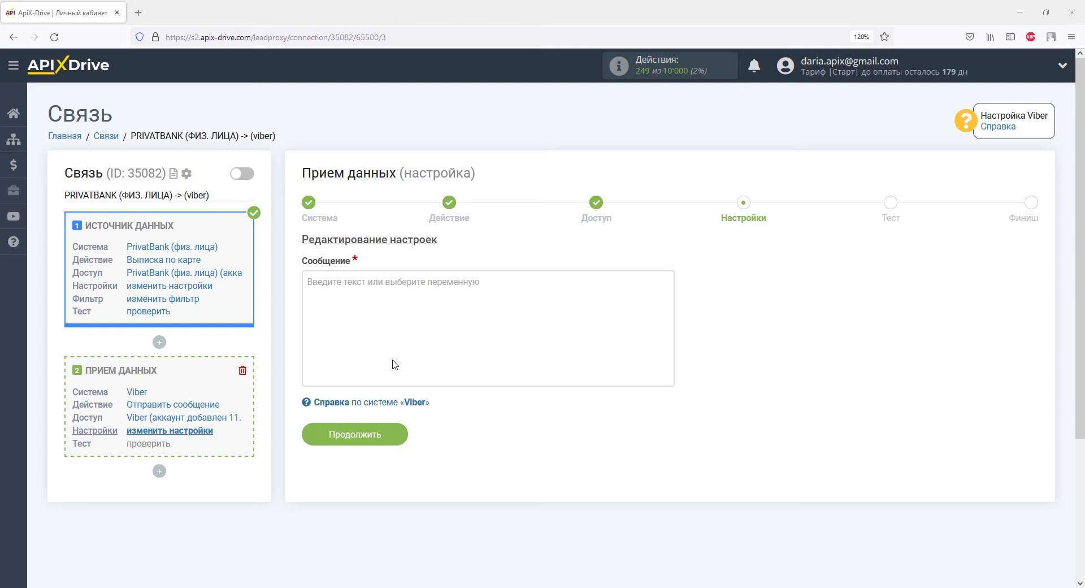
# Step: Insert the PrivatBank variables «Дата транзакции» and «Время транзакции» on separate lines of the Viber message
pyautogui.click(394, 364)
pyautogui.moveTo(668, 385); pyautogui.dragTo(668, 432)
pyautogui.click(467, 436)
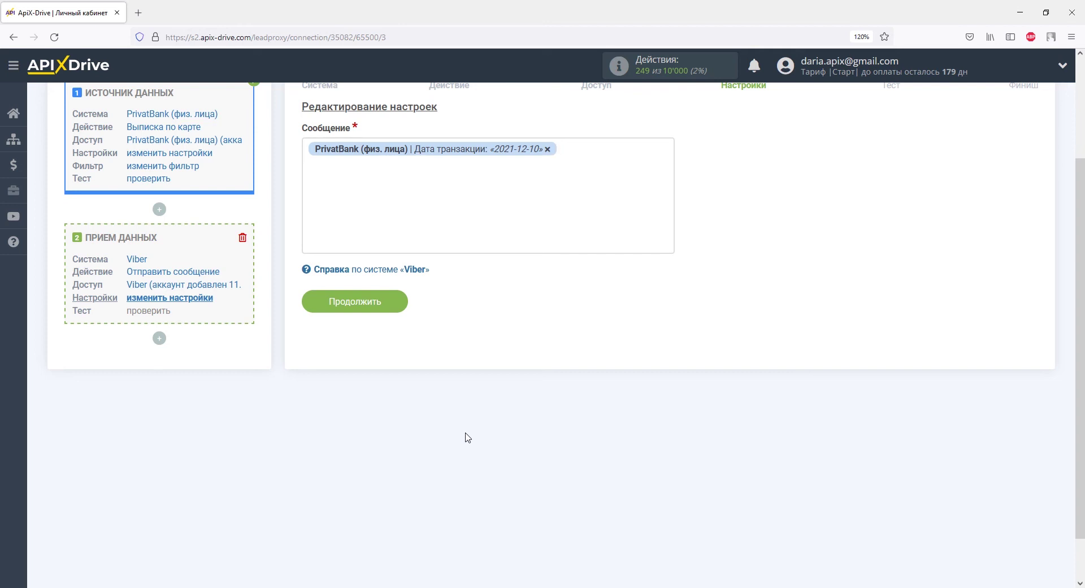
pyautogui.click(440, 228)
pyautogui.click(460, 415)
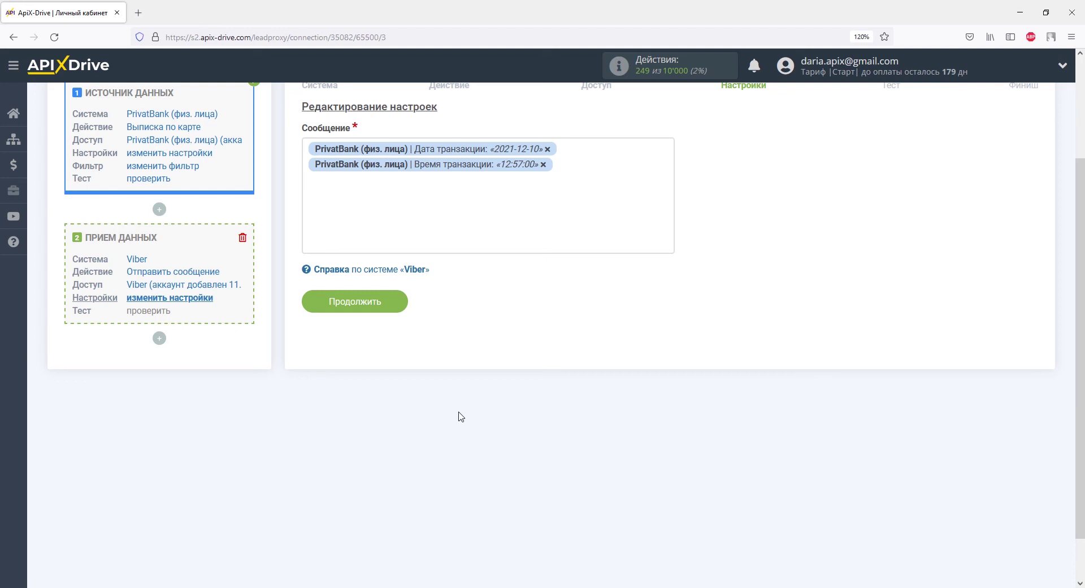
# Step: Add a message line labelled «Сумма:» followed by the variable «Сумма и валюта транзакции»
pyautogui.write('Сумма:')
pyautogui.click(407, 198)
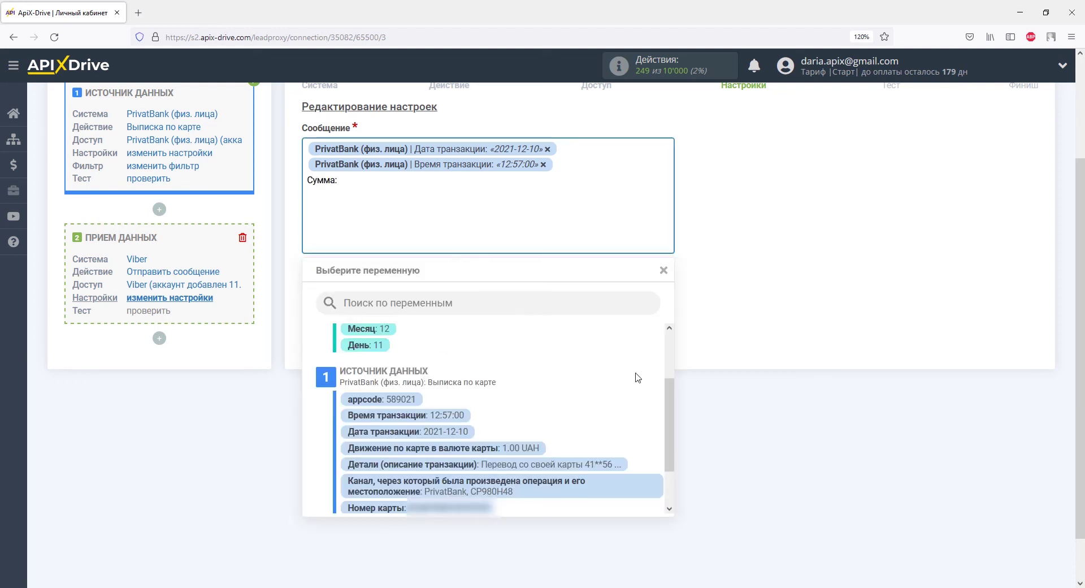
pyautogui.scroll(-2, 668, 396)
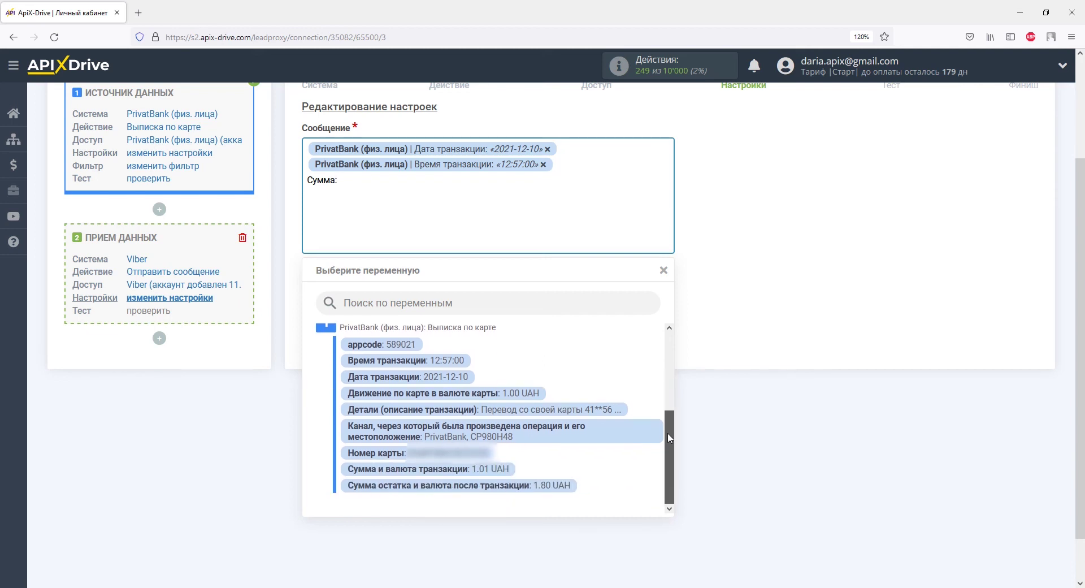
pyautogui.click(486, 472)
# Step: Add a new line «Детали:» with the variable «Детали (описание транзакции)» and continue to the test stage
pyautogui.press('Return')
pyautogui.write('Детали:')
pyautogui.click(424, 233)
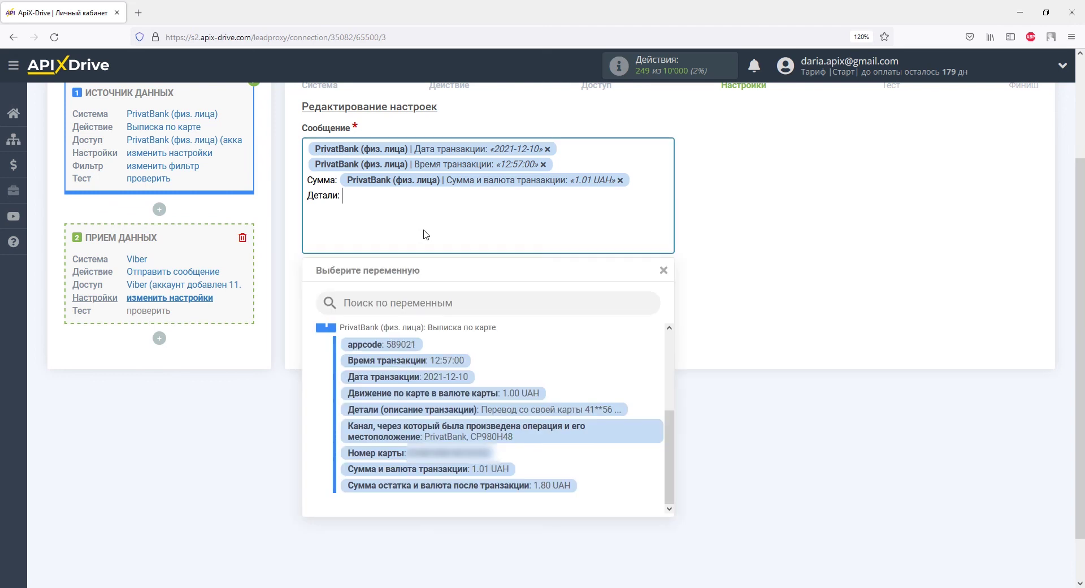
pyautogui.click(456, 411)
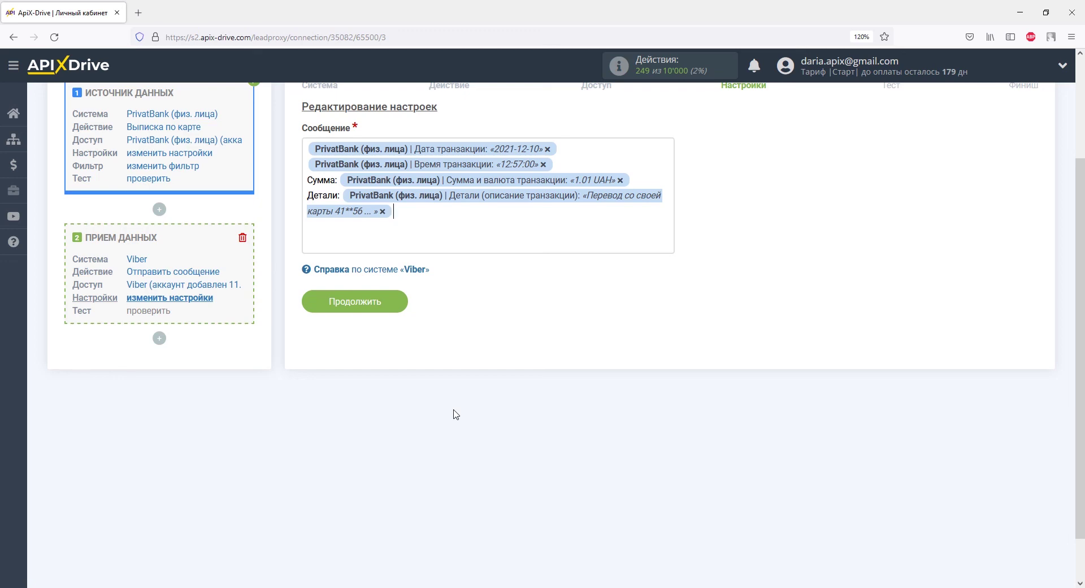
pyautogui.click(395, 303)
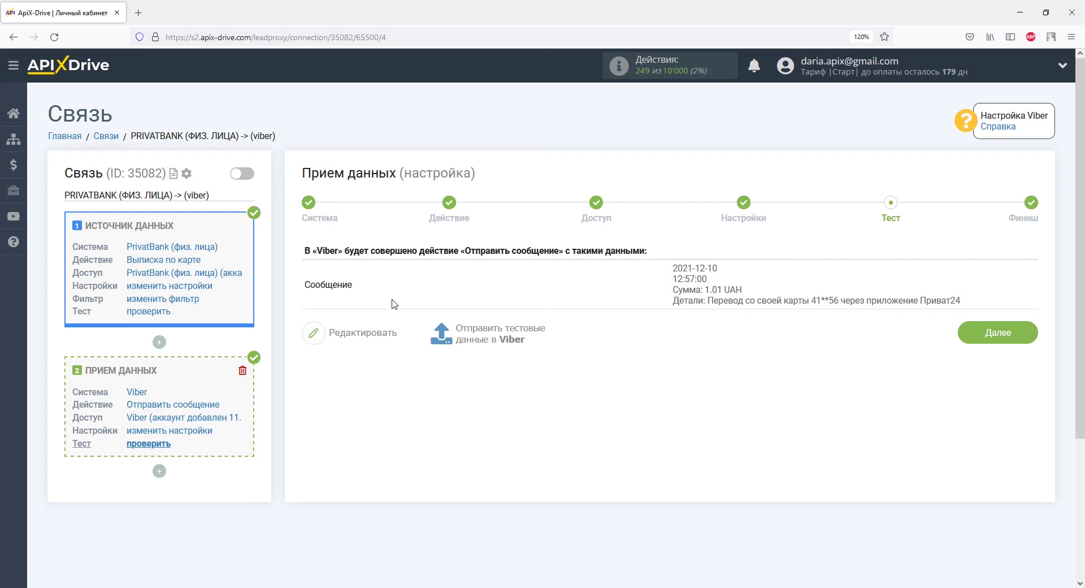
# Step: Send the test data to Viber, check the message in the ApixDrive chat, and proceed to the final stage in ApiX-Drive
pyautogui.click(464, 334)
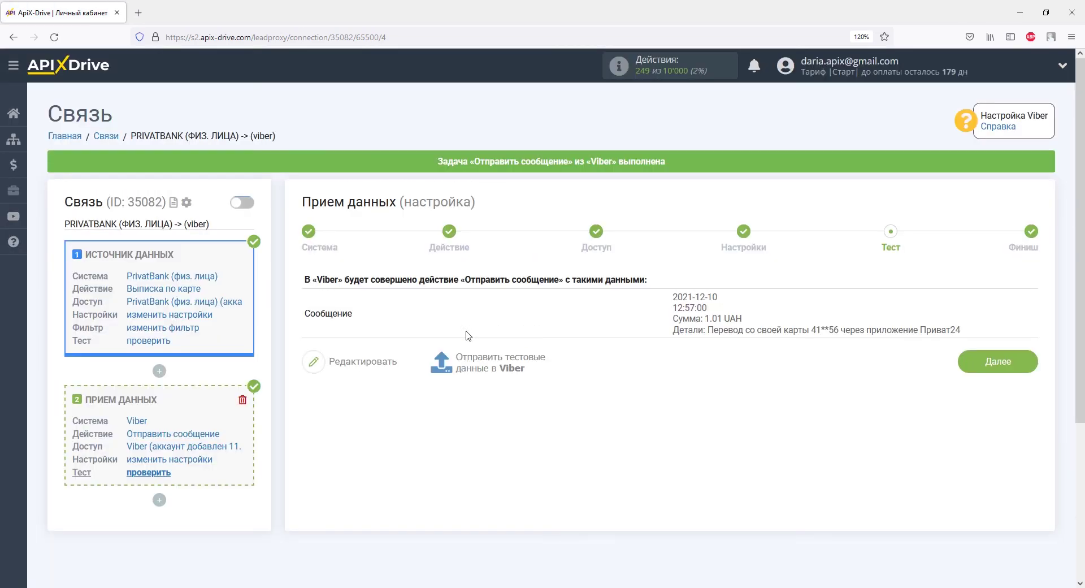
pyautogui.hotkey('alt', 'Tab')
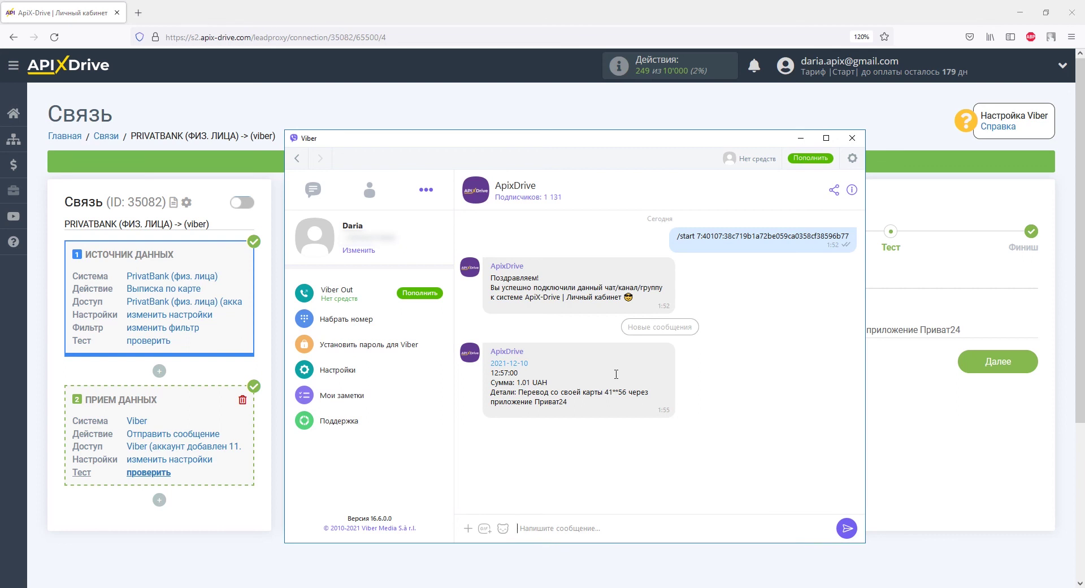
pyautogui.hotkey('alt', 'Tab')
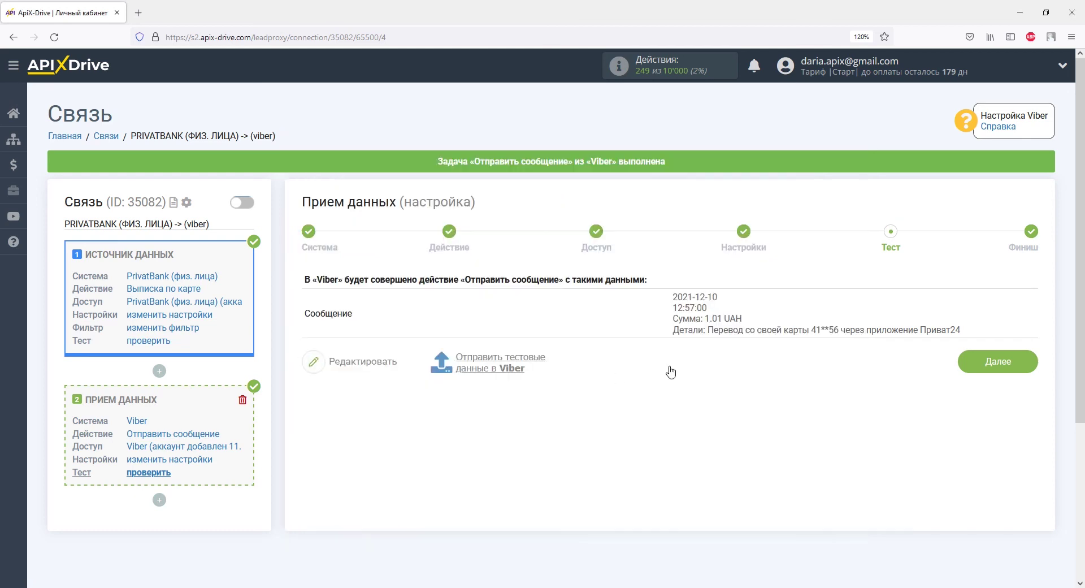
pyautogui.click(974, 360)
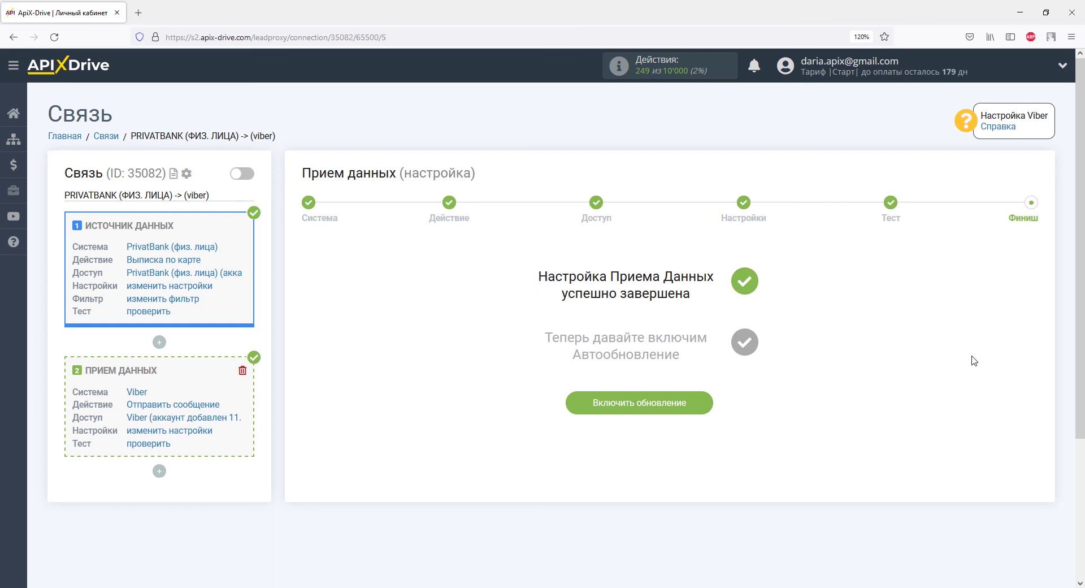
# Step: Enable auto-update for the connection and save its update interval as «5 минут»
pyautogui.click(699, 403)
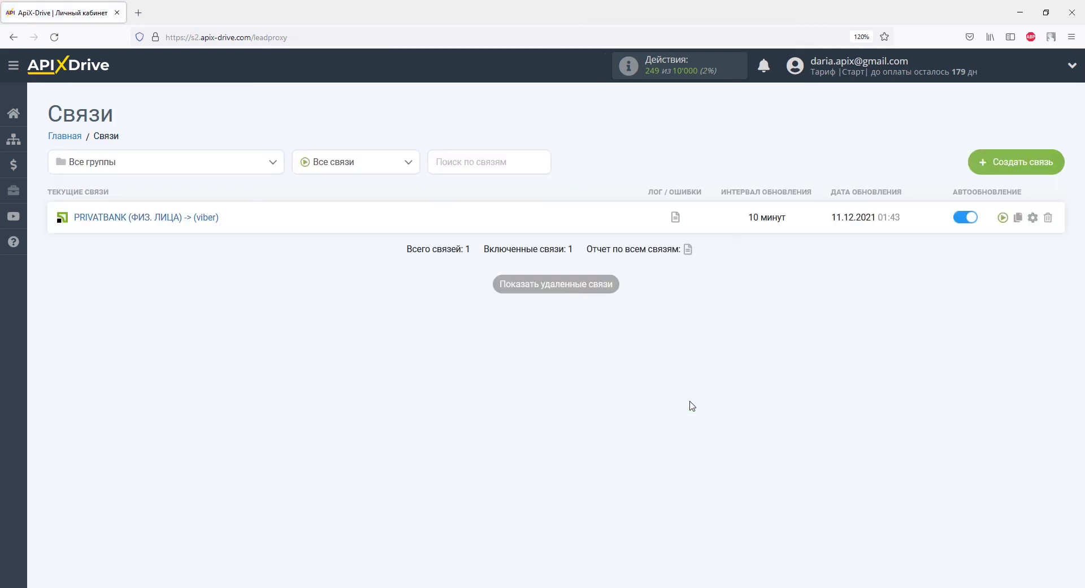
pyautogui.click(1032, 218)
pyautogui.click(672, 327)
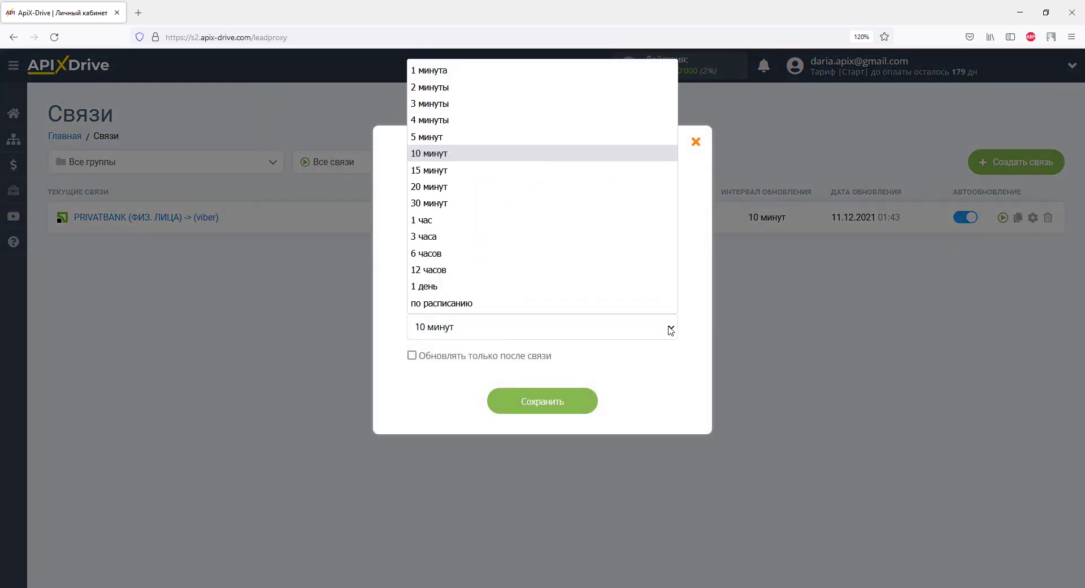
pyautogui.click(590, 148)
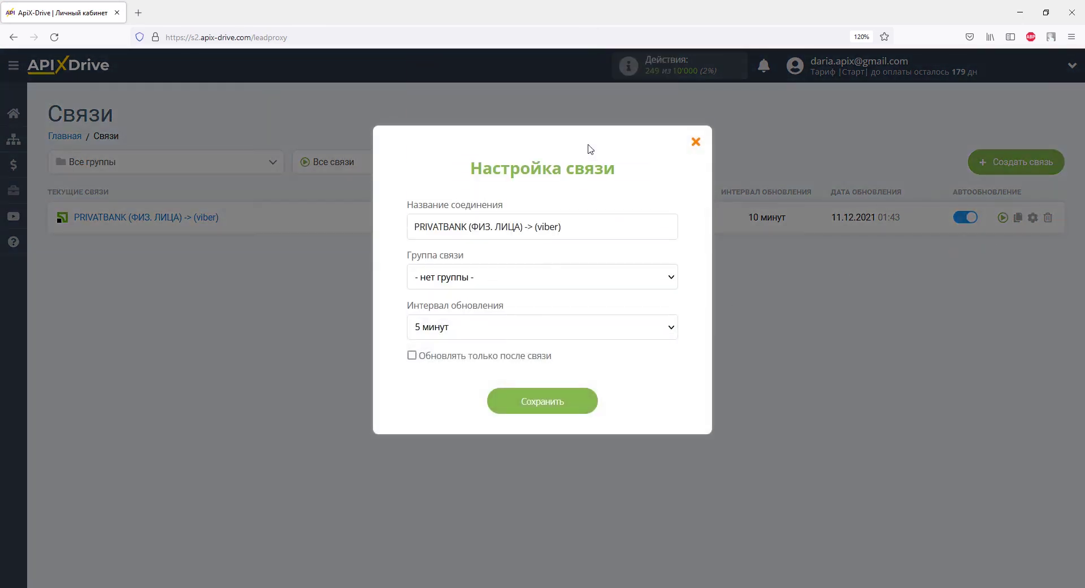
pyautogui.click(572, 402)
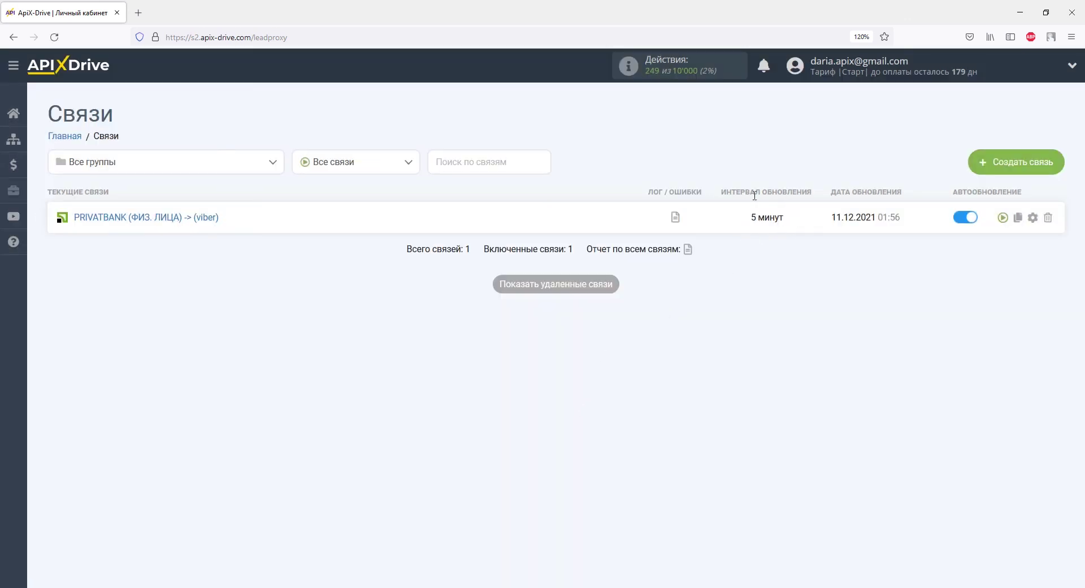